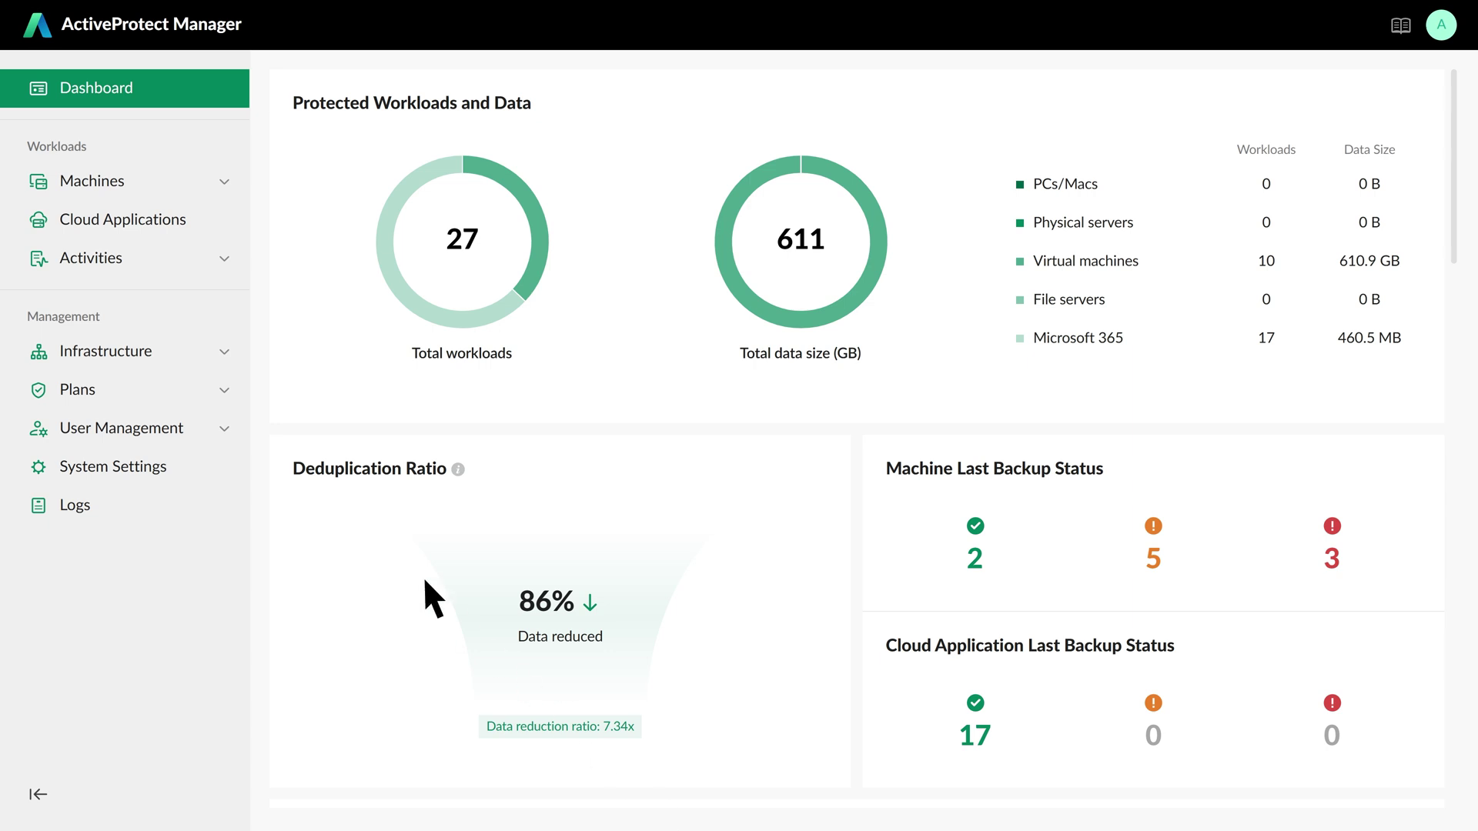
# - Expand Plans in the sidebar and show the Protection Plans list
pyautogui.click(224, 394)
pyautogui.click(223, 427)
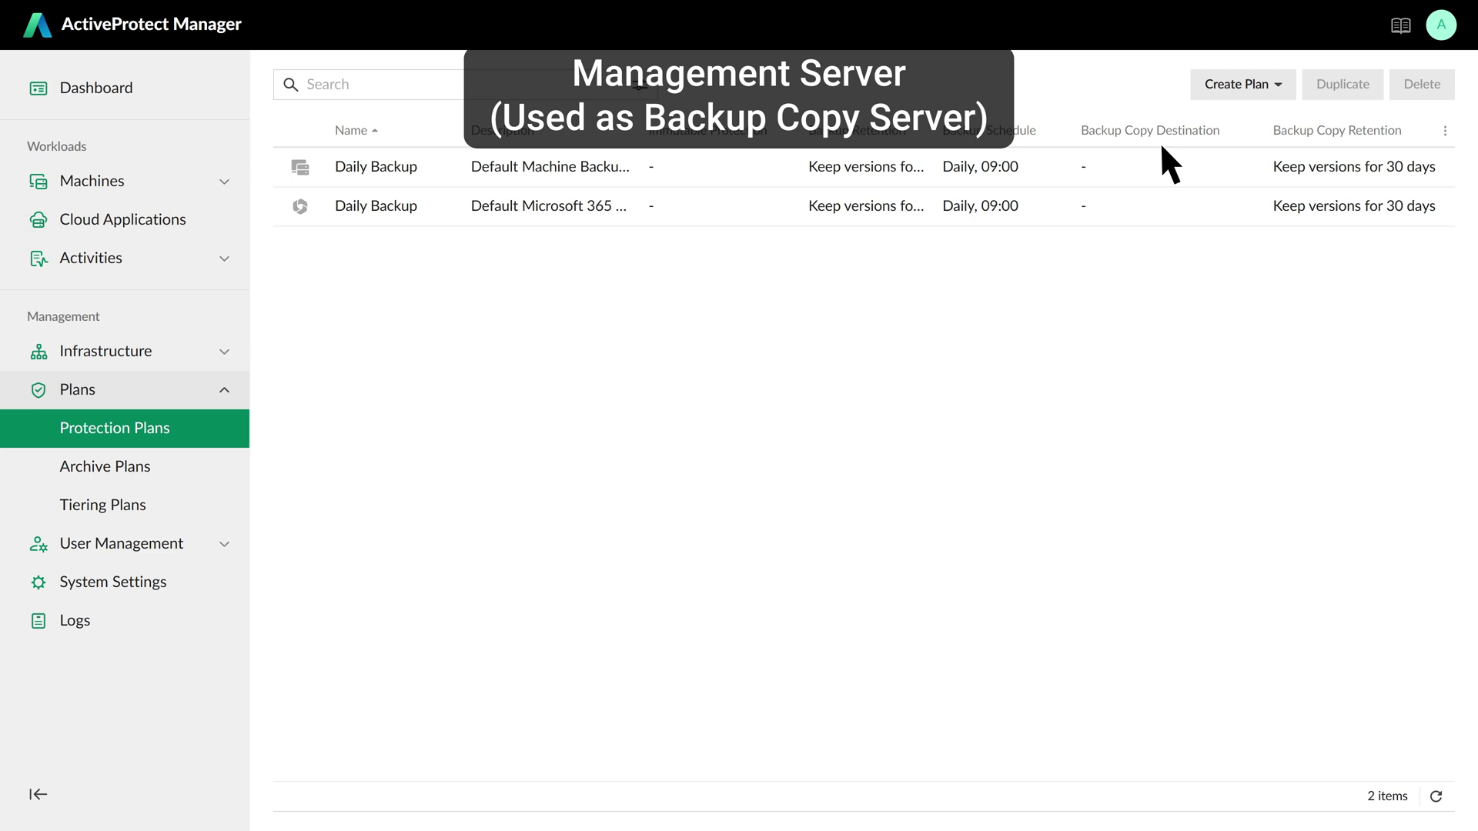
# - Collapse Plans and go to the Infrastructure Site Management page
pyautogui.click(226, 390)
pyautogui.click(223, 351)
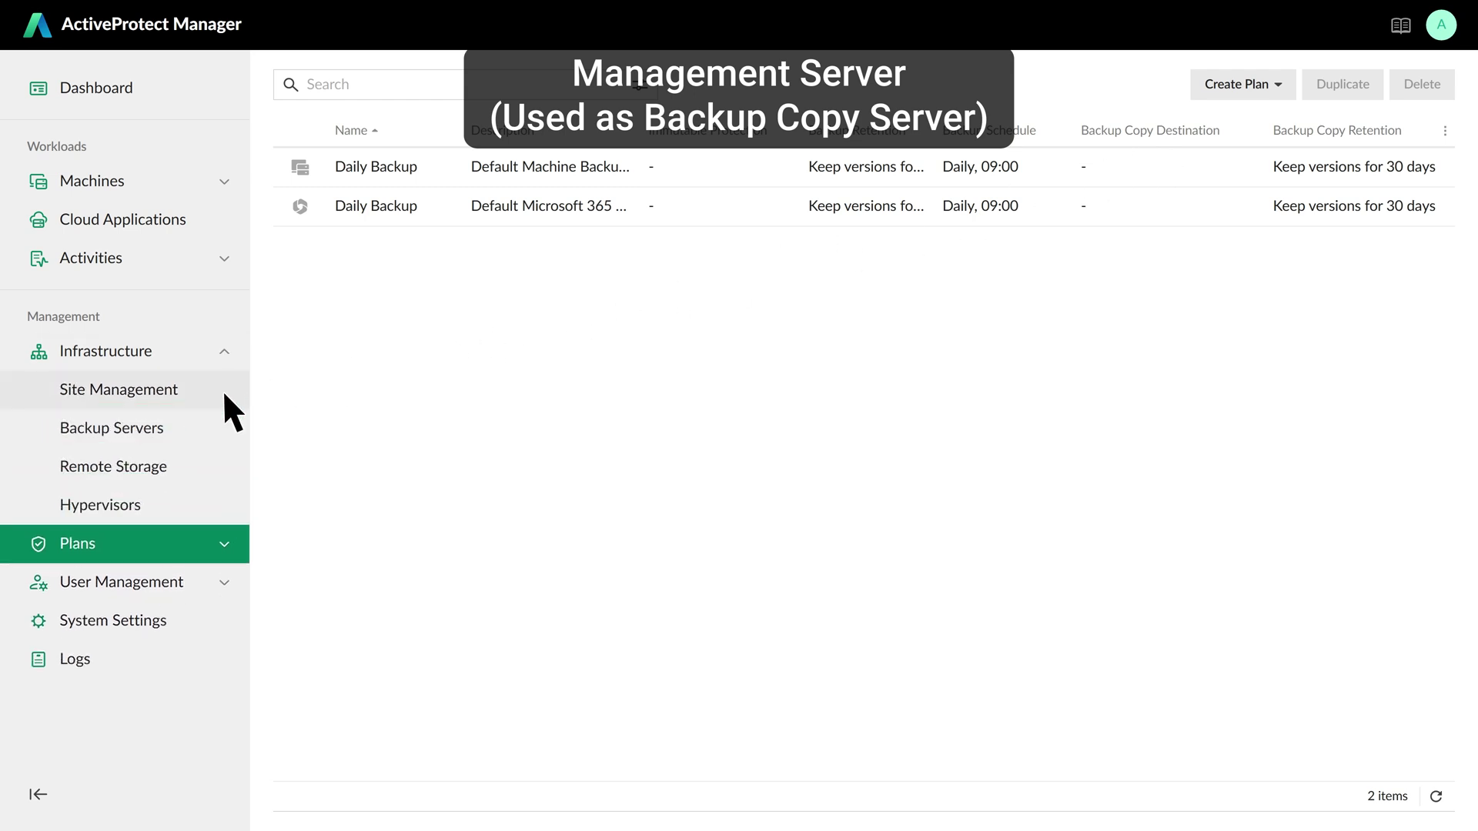
pyautogui.click(227, 391)
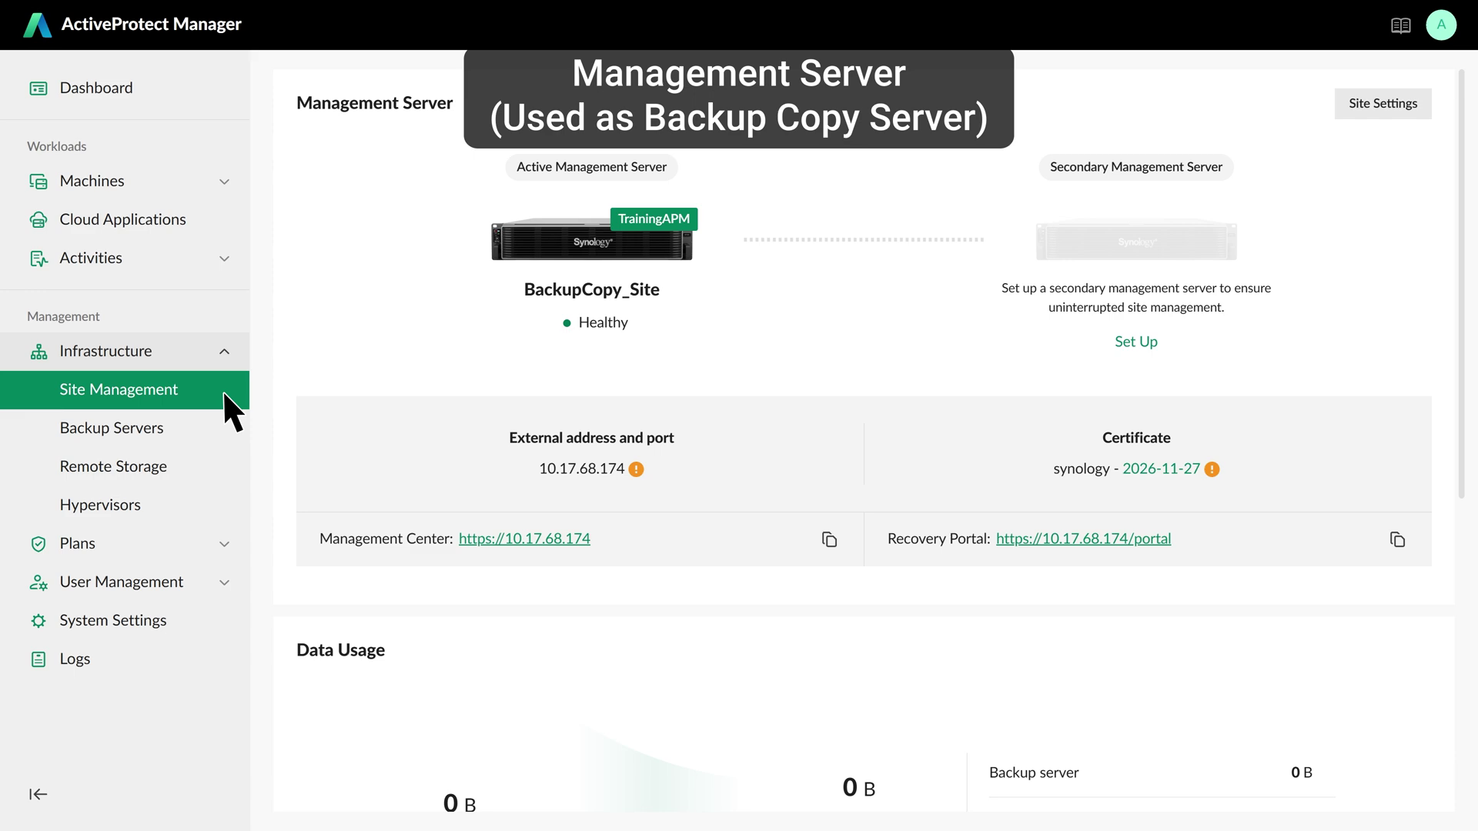
# - Start site setup with the Add a backup server option to get the joining credentials
pyautogui.click(1384, 105)
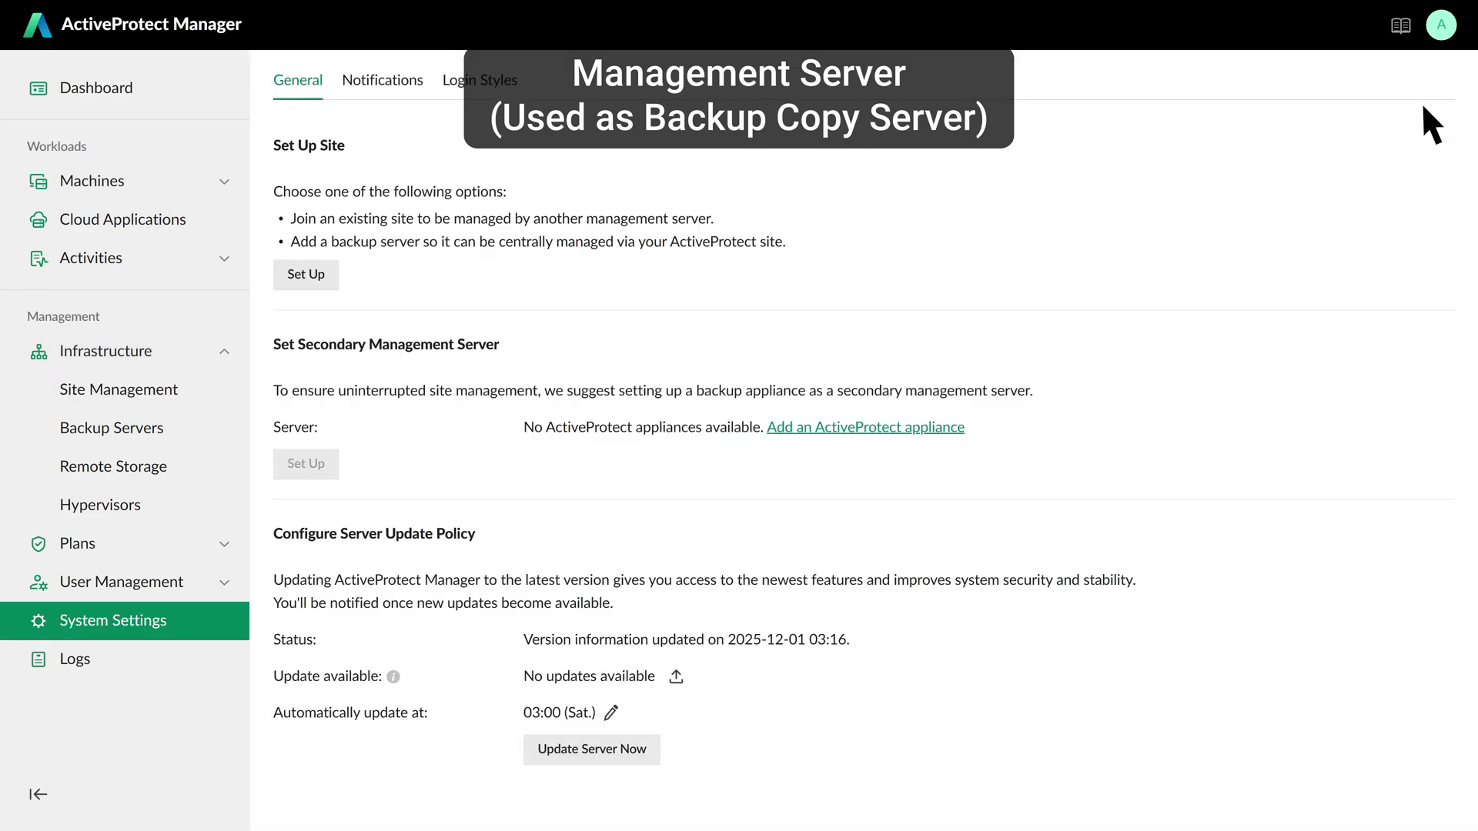
pyautogui.click(333, 275)
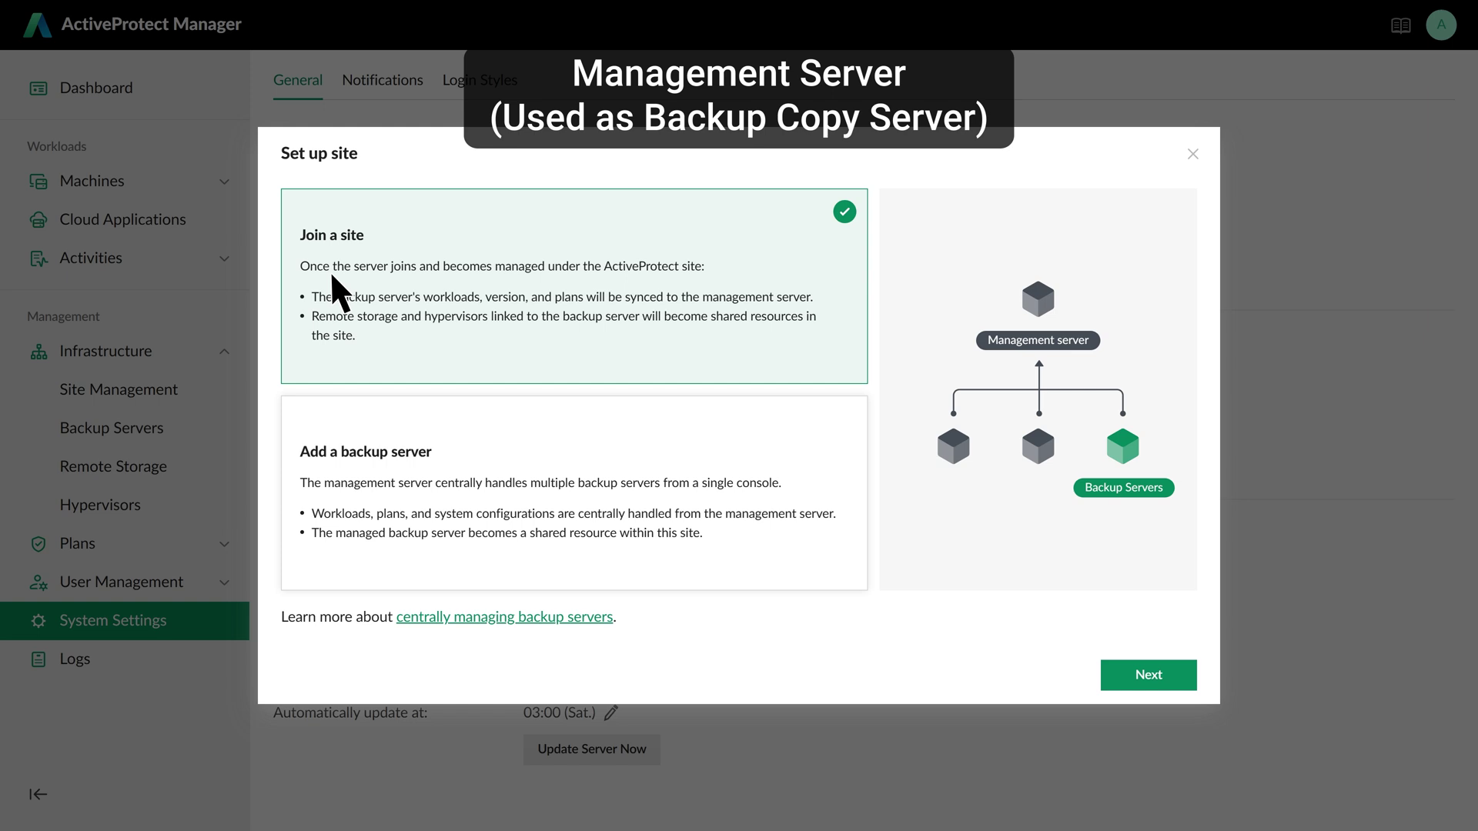
pyautogui.click(564, 433)
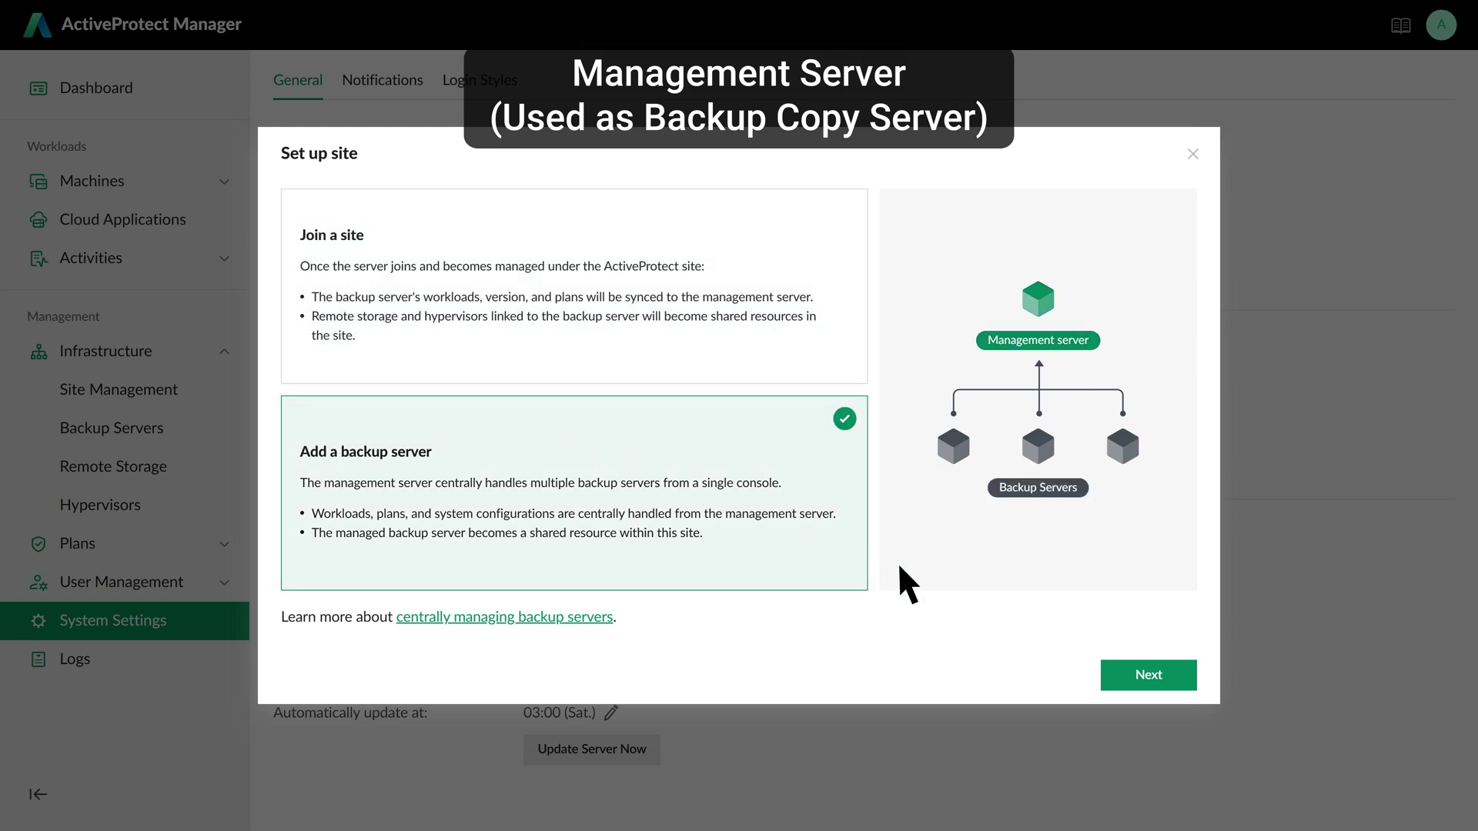
pyautogui.click(1165, 673)
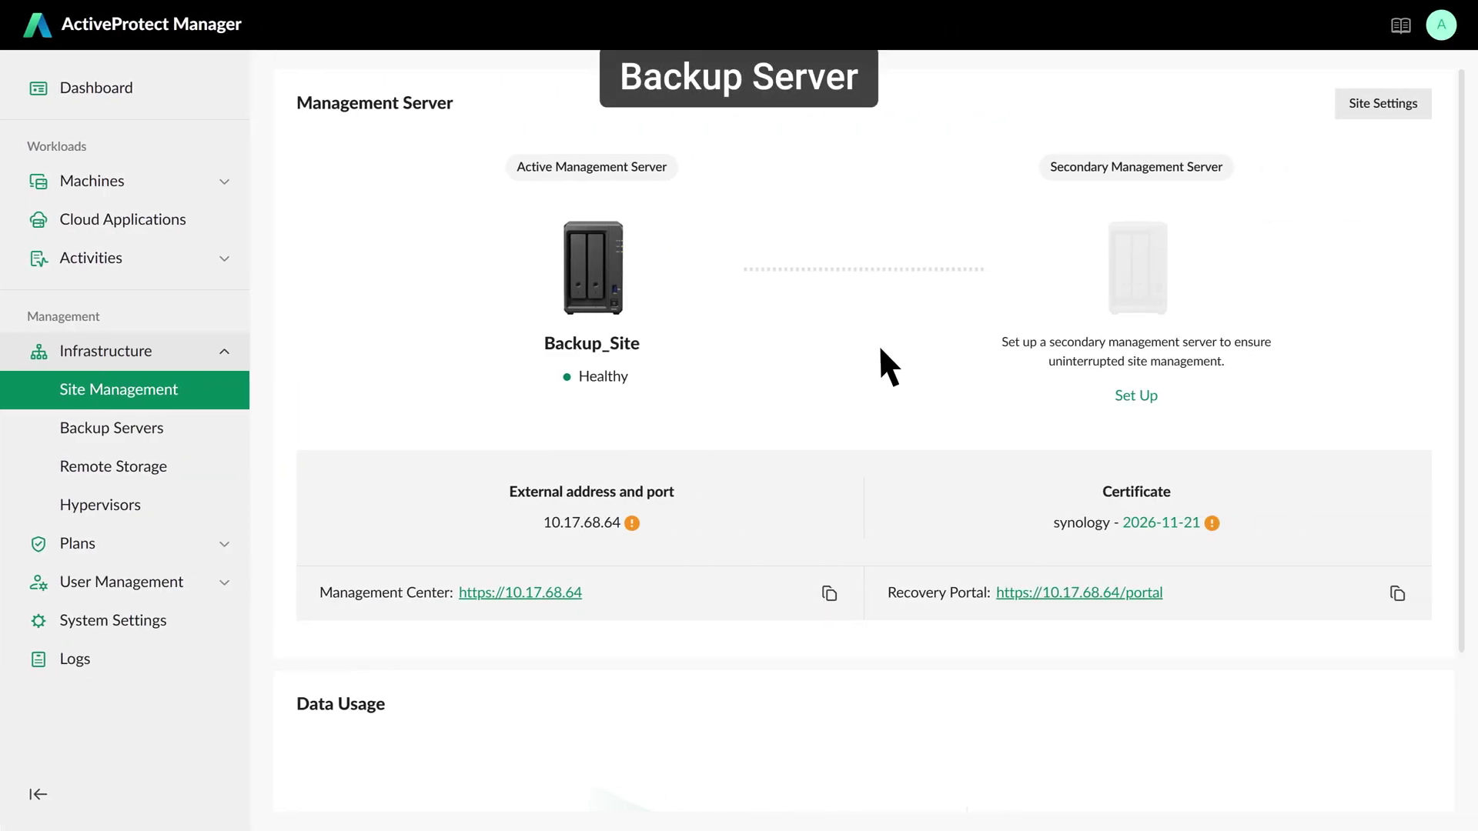
# - Join Backup_Site to the site managed at 10.17.68.174 using the pasted connect key
pyautogui.click(1421, 106)
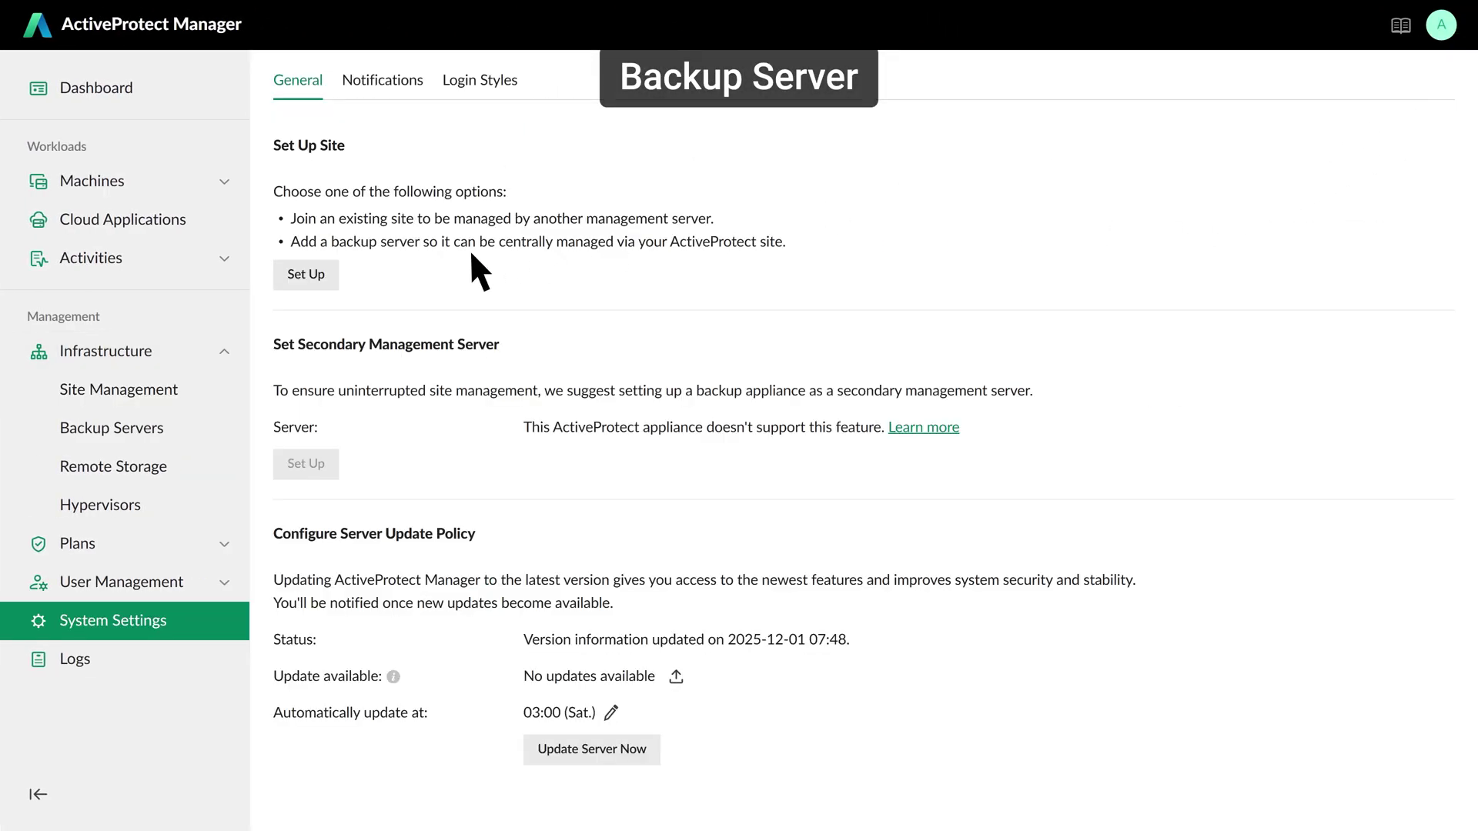
pyautogui.click(331, 281)
pyautogui.click(1140, 669)
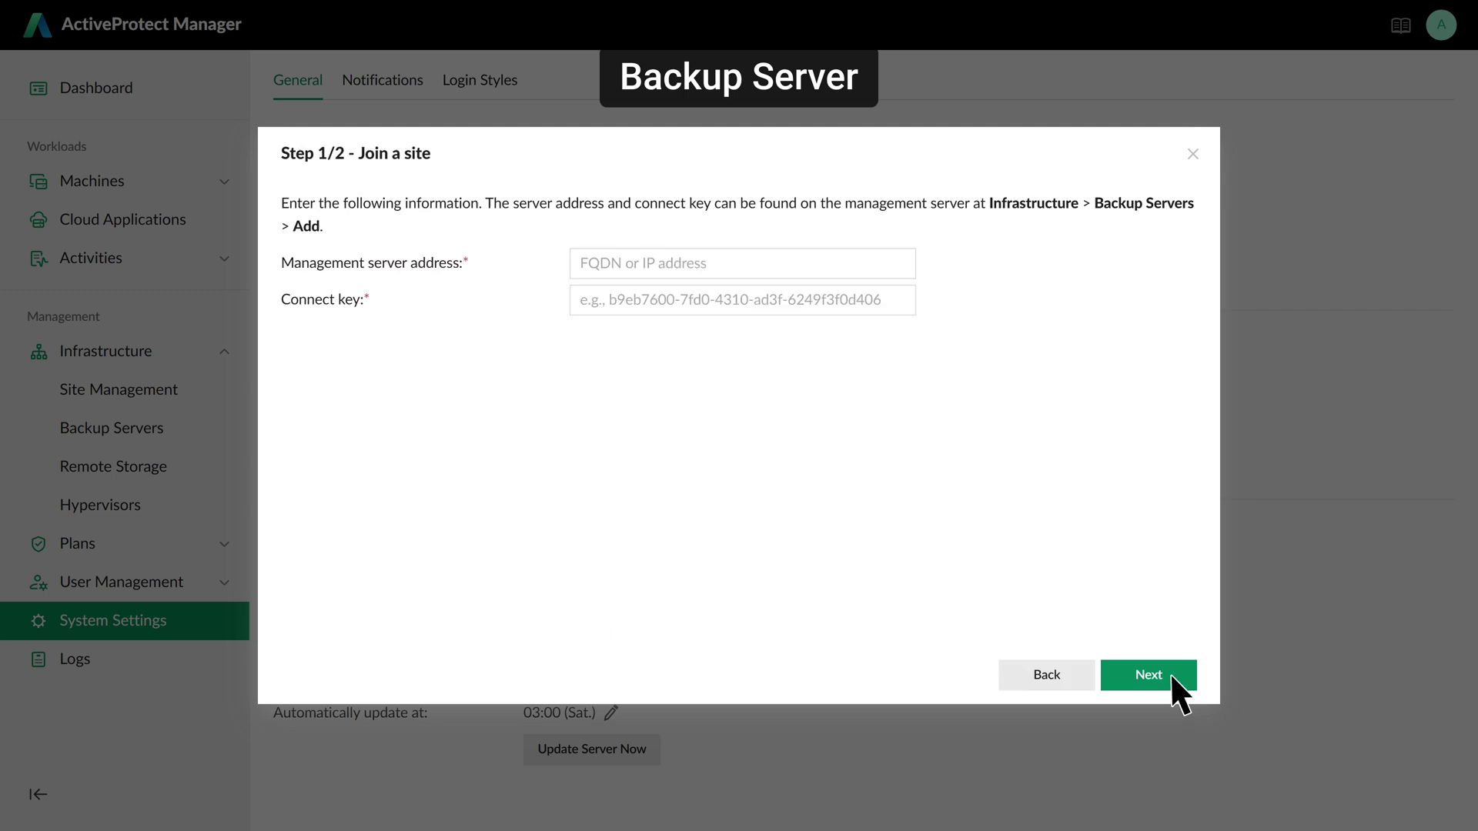
pyautogui.click(718, 262)
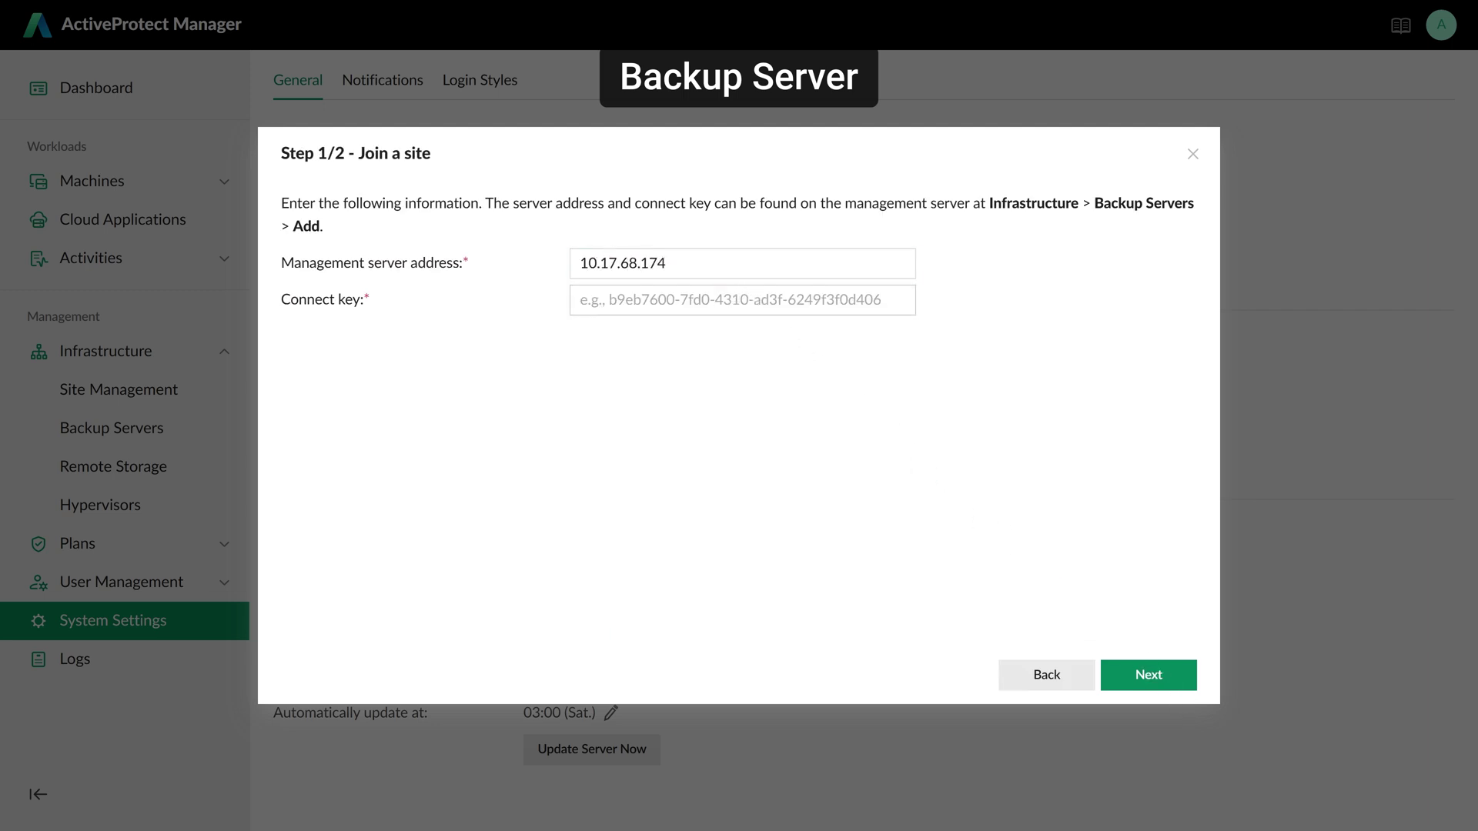
pyautogui.press('Tab')
pyautogui.click(928, 368)
pyautogui.click(1171, 674)
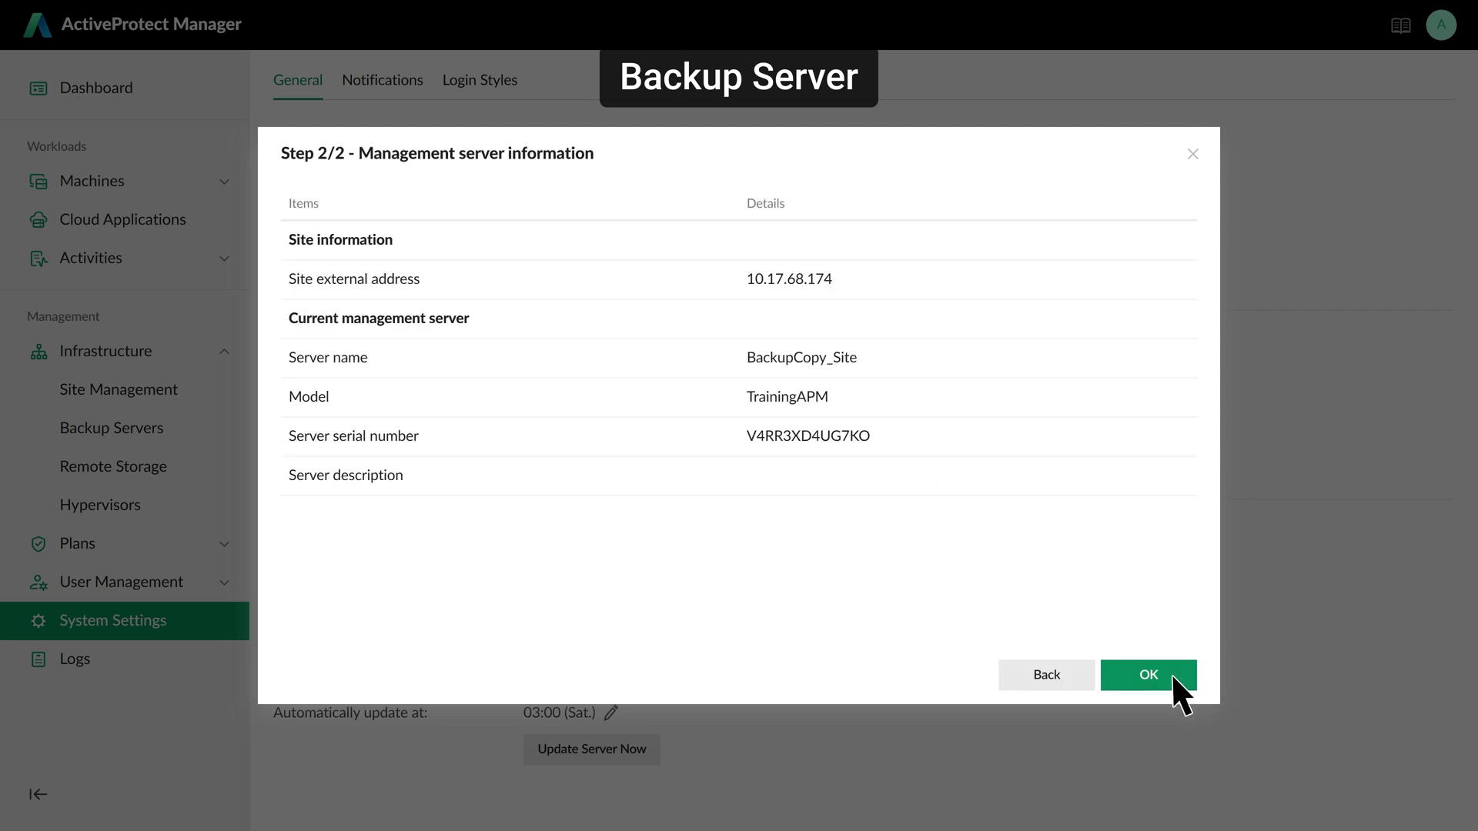
pyautogui.click(1171, 676)
pyautogui.click(988, 504)
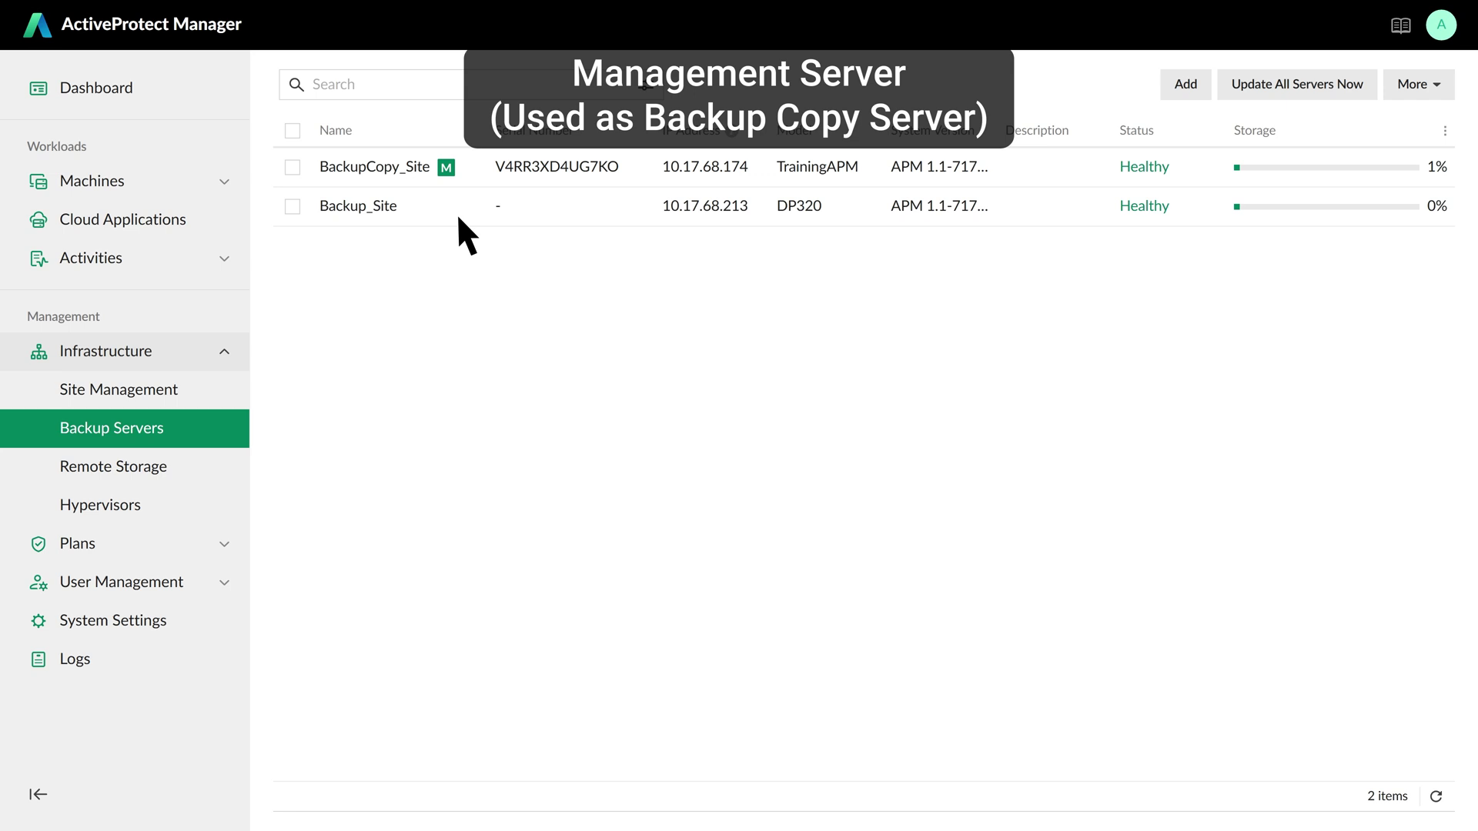
# - Collapse Infrastructure, expand Plans and show the Protection Plans list
pyautogui.click(223, 351)
pyautogui.click(224, 390)
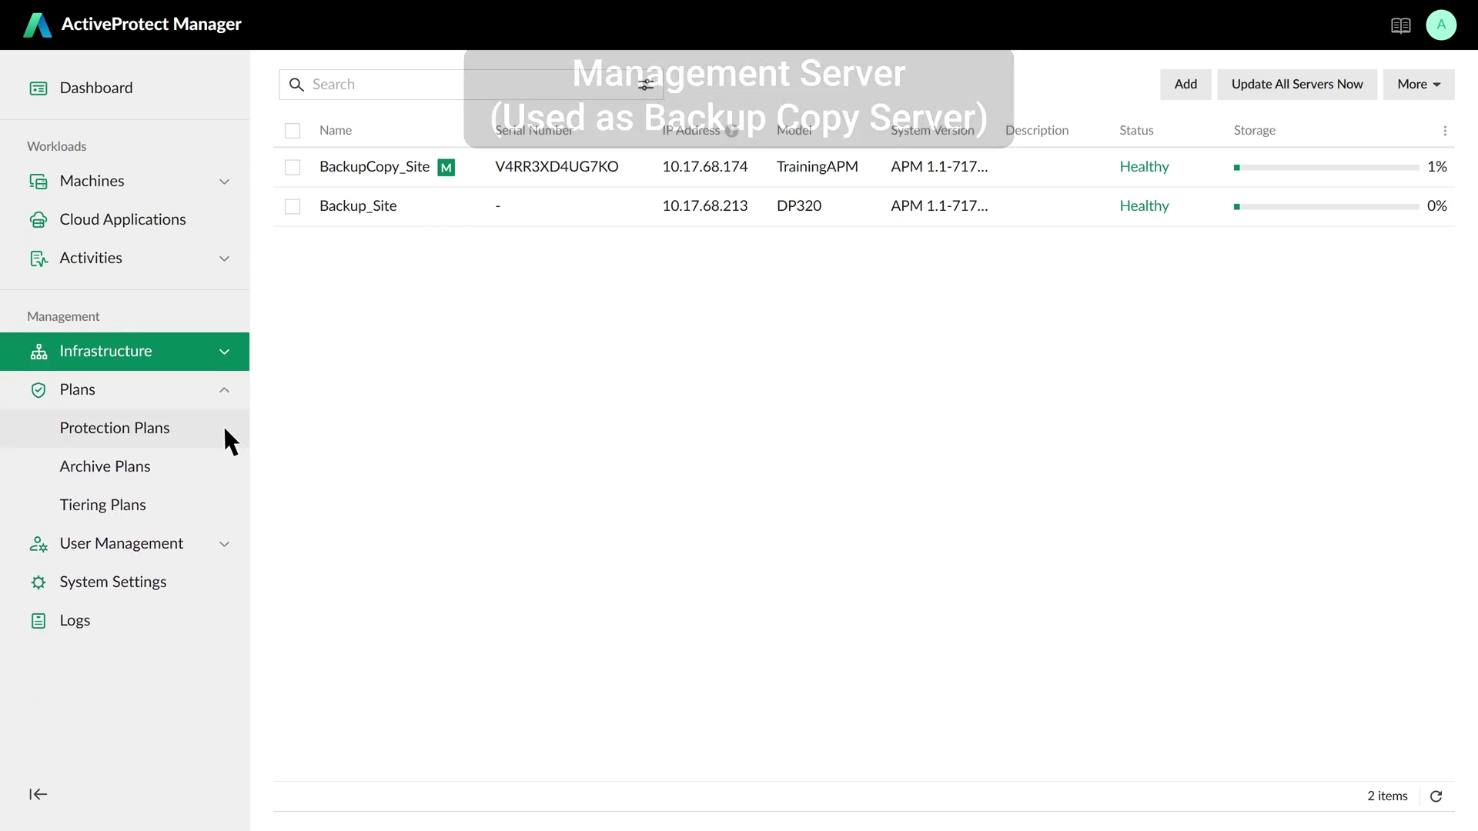
pyautogui.click(224, 430)
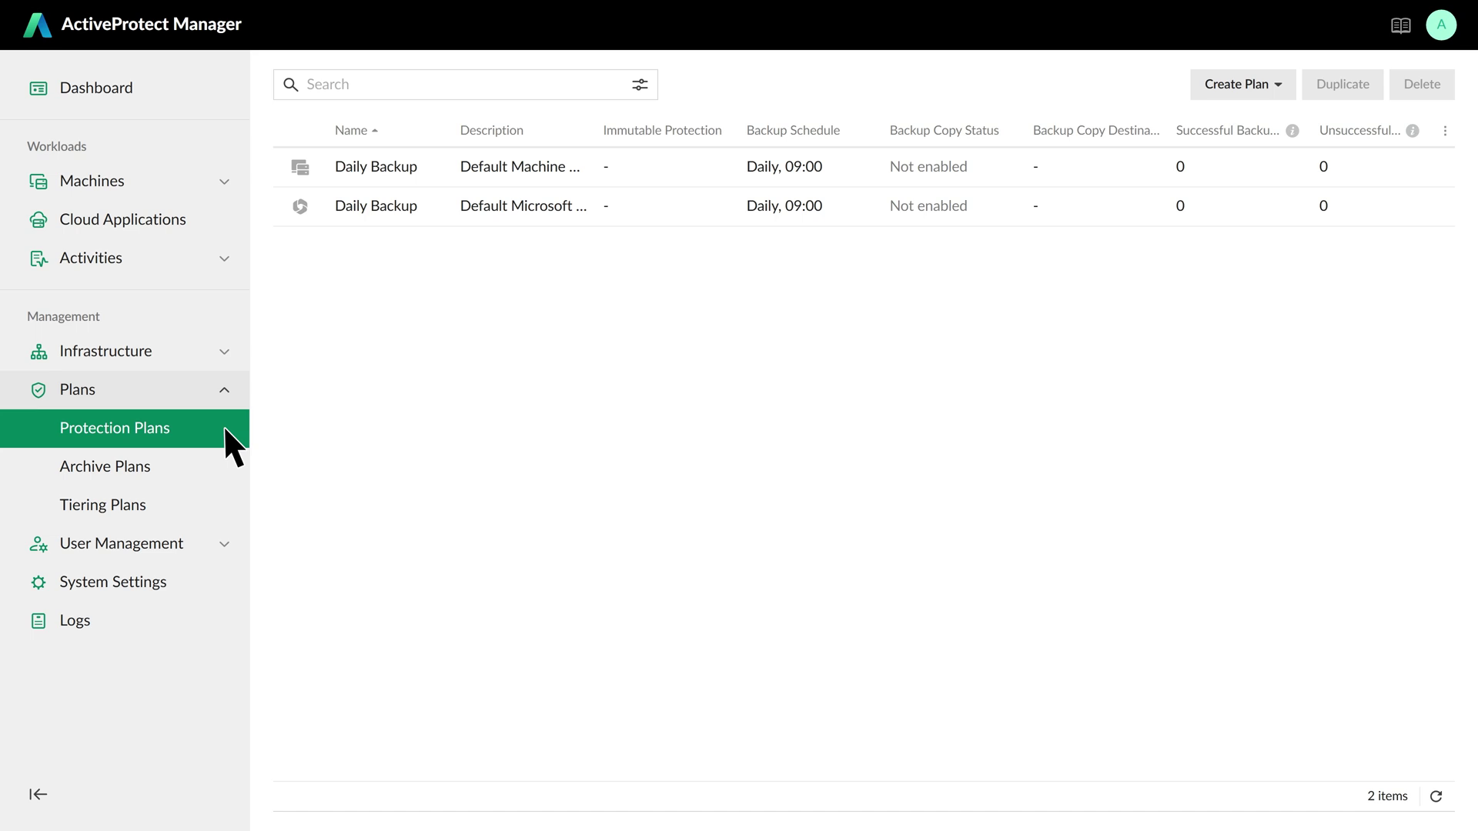
# - Start an immutable machine protection plan named Demo_WORM with default backup settings
pyautogui.click(1278, 85)
pyautogui.click(1278, 122)
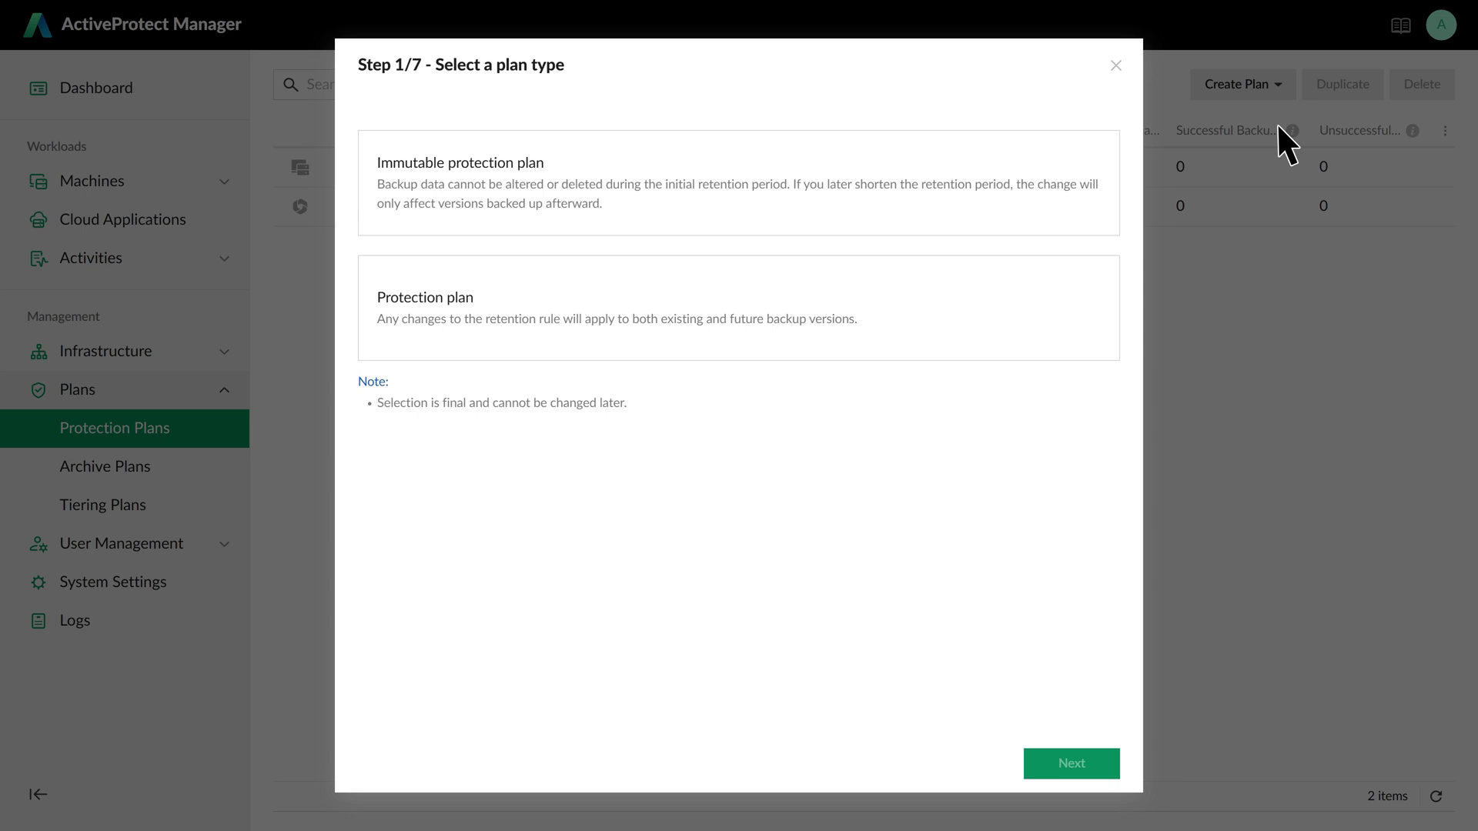
pyautogui.click(736, 216)
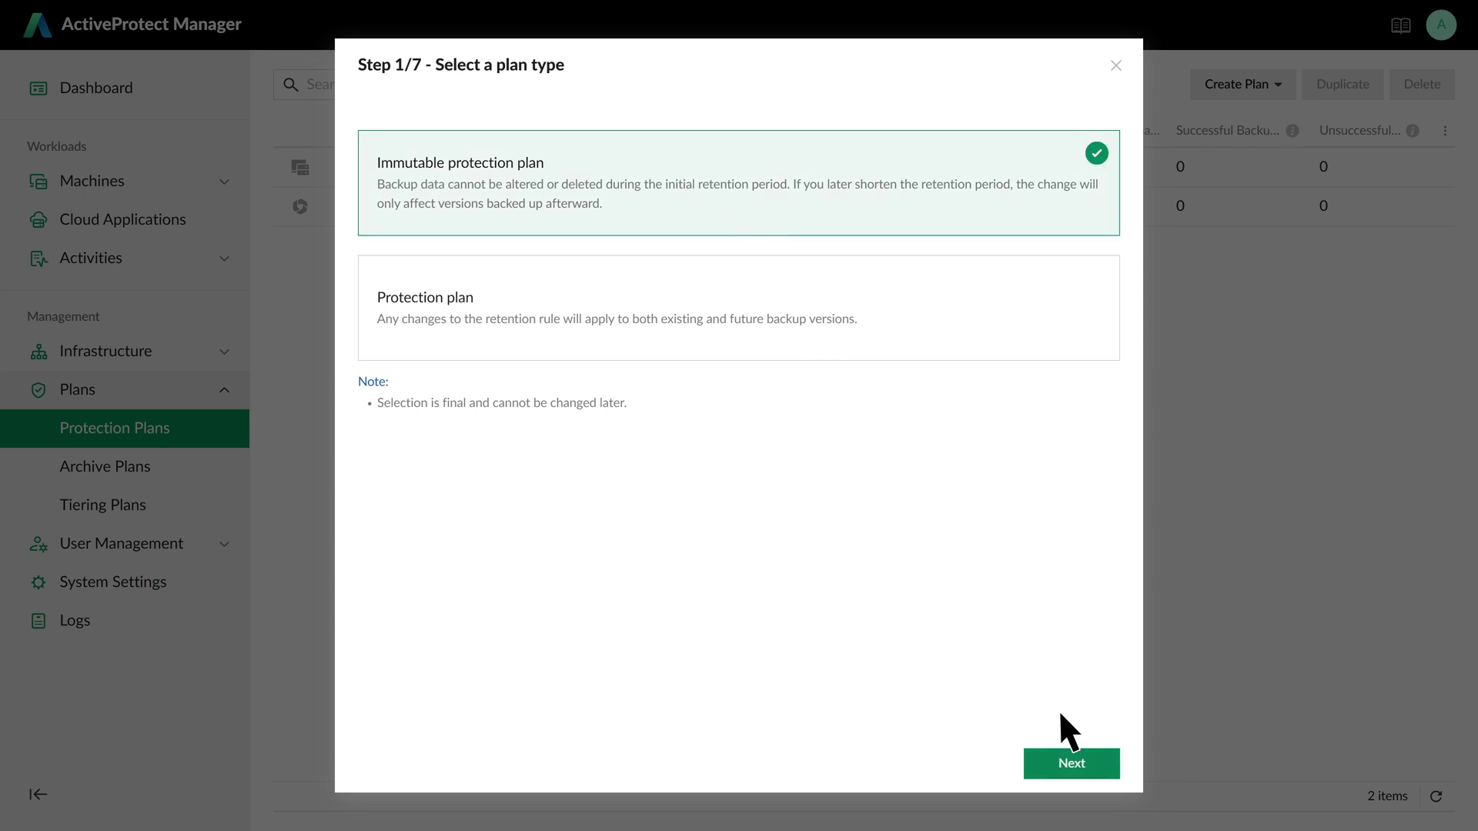
pyautogui.click(1072, 762)
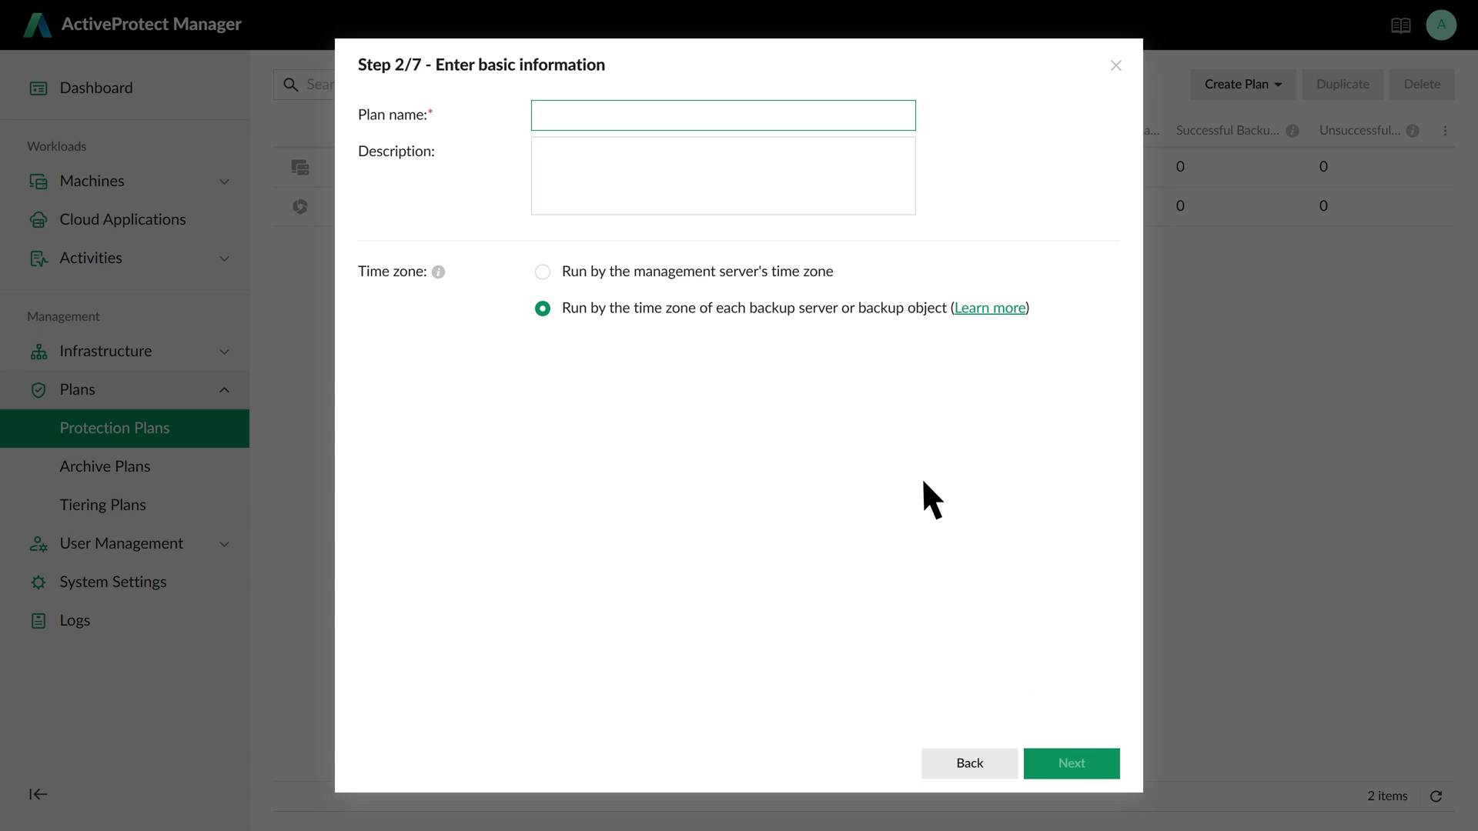
pyautogui.write('Demo_WORM')
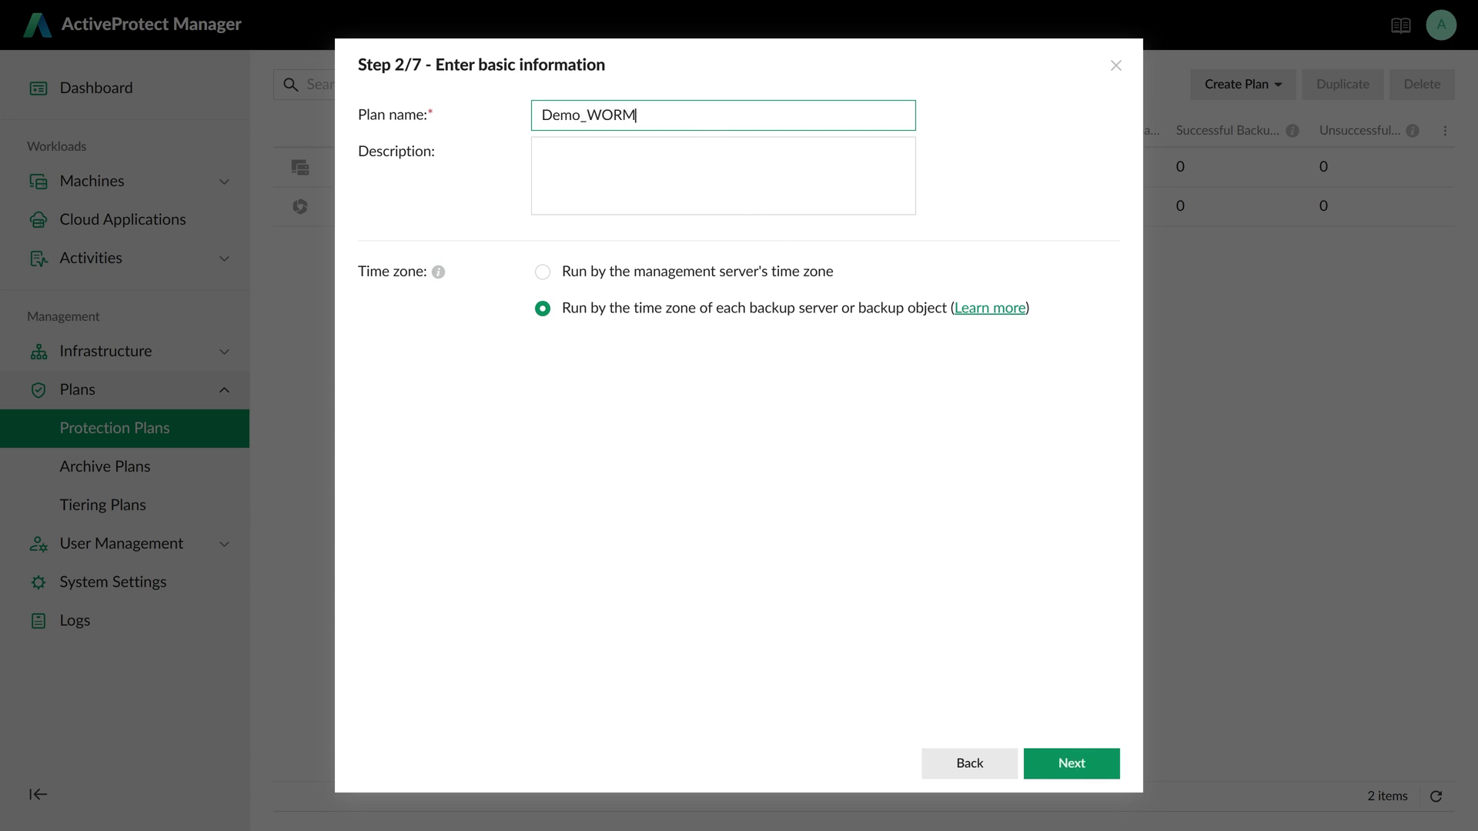
pyautogui.click(1072, 762)
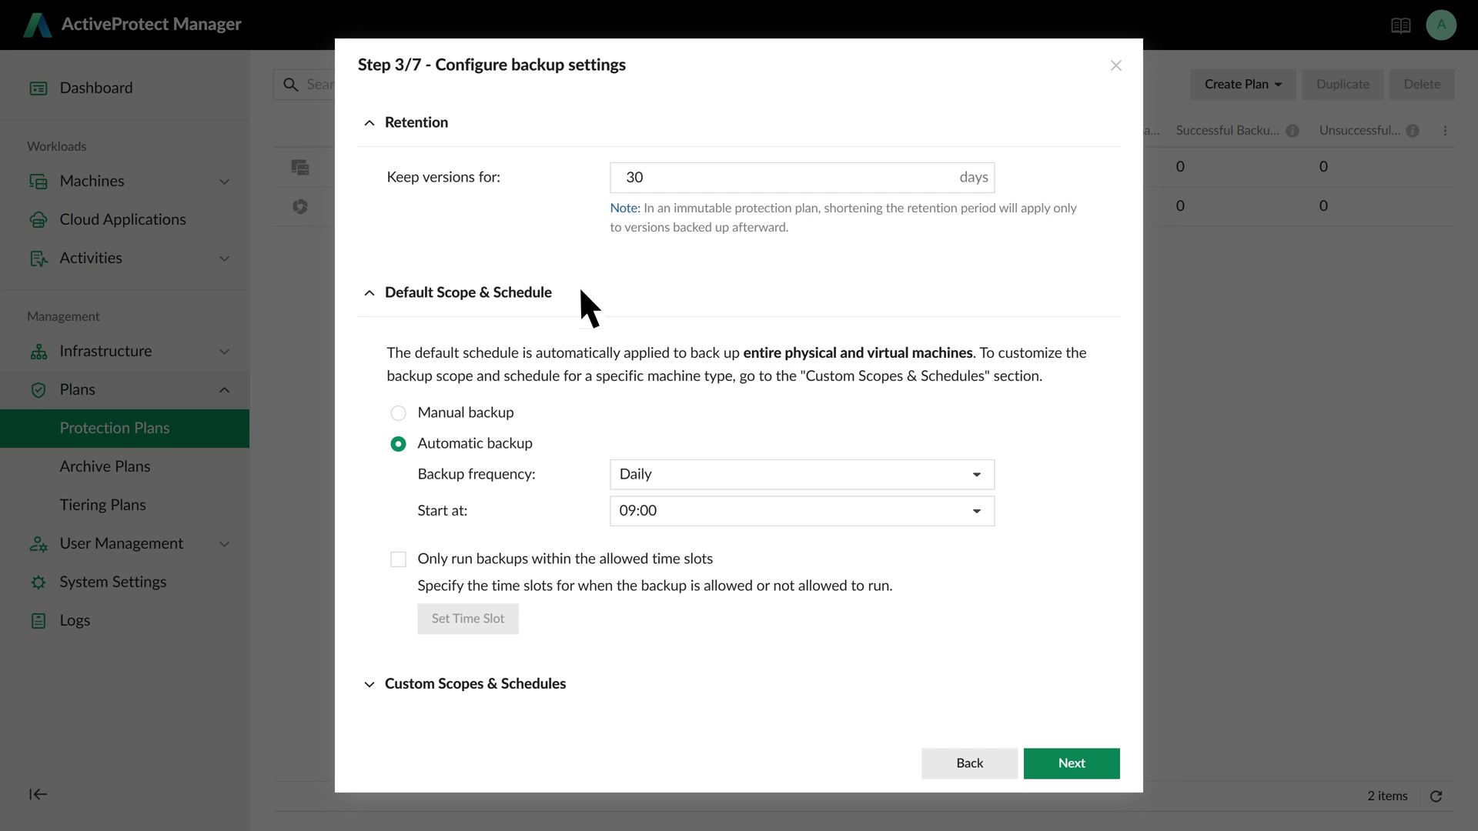
pyautogui.click(1071, 763)
pyautogui.click(1093, 763)
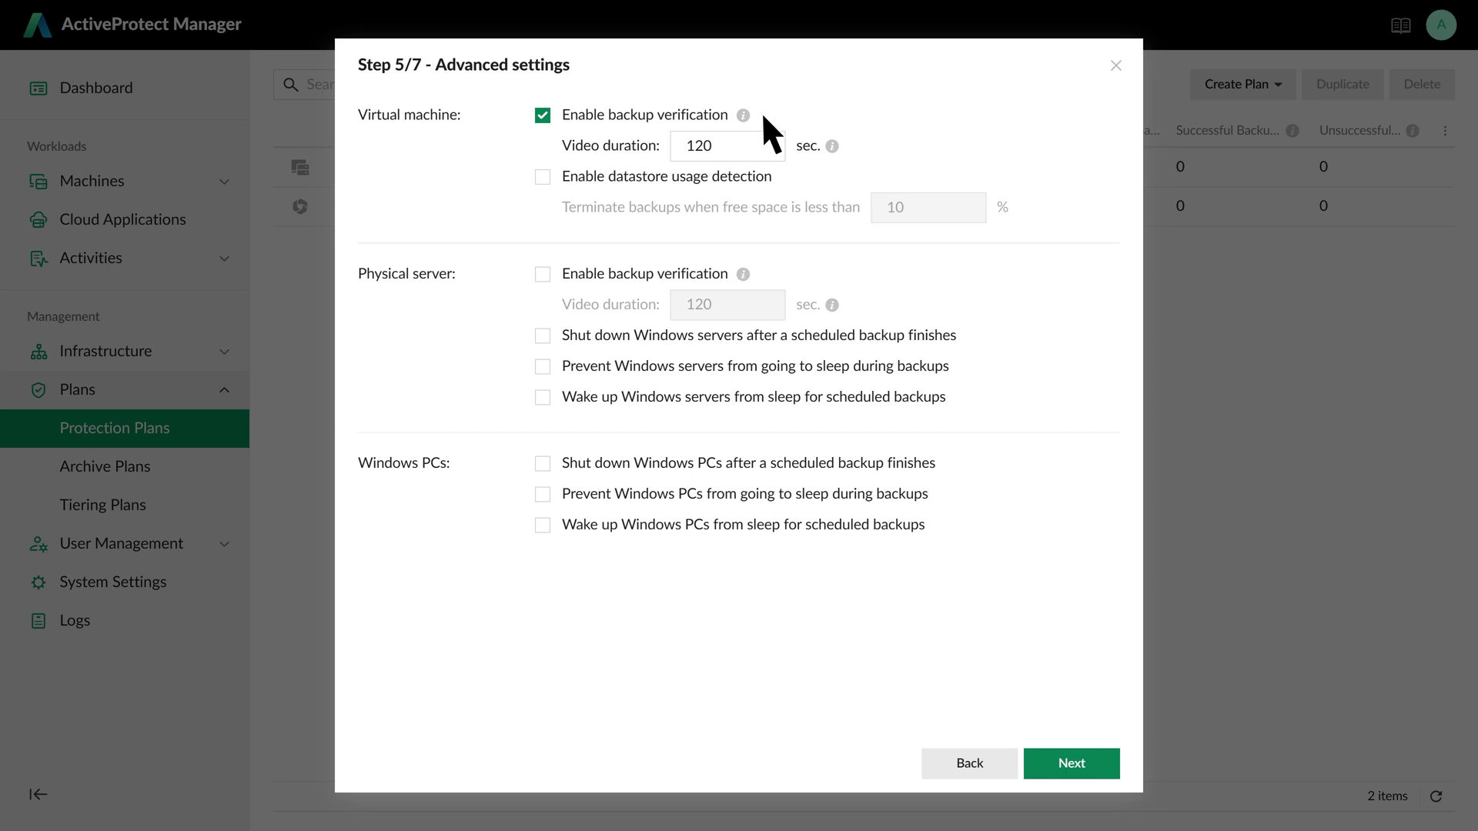
# - Enable backup copies to BackupCopy_Site and create the Demo_WORM plan
pyautogui.click(1092, 764)
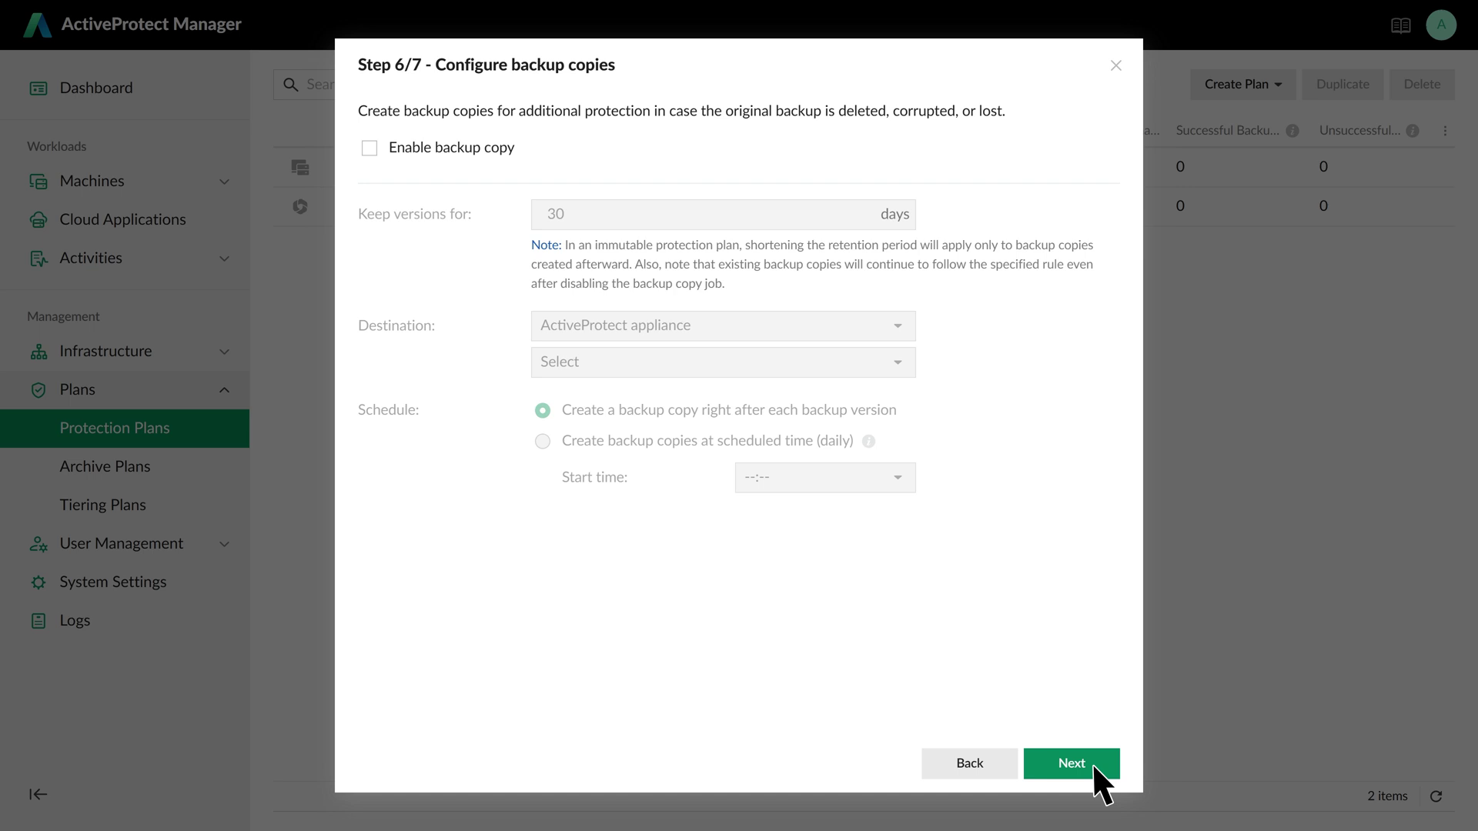
pyautogui.click(369, 147)
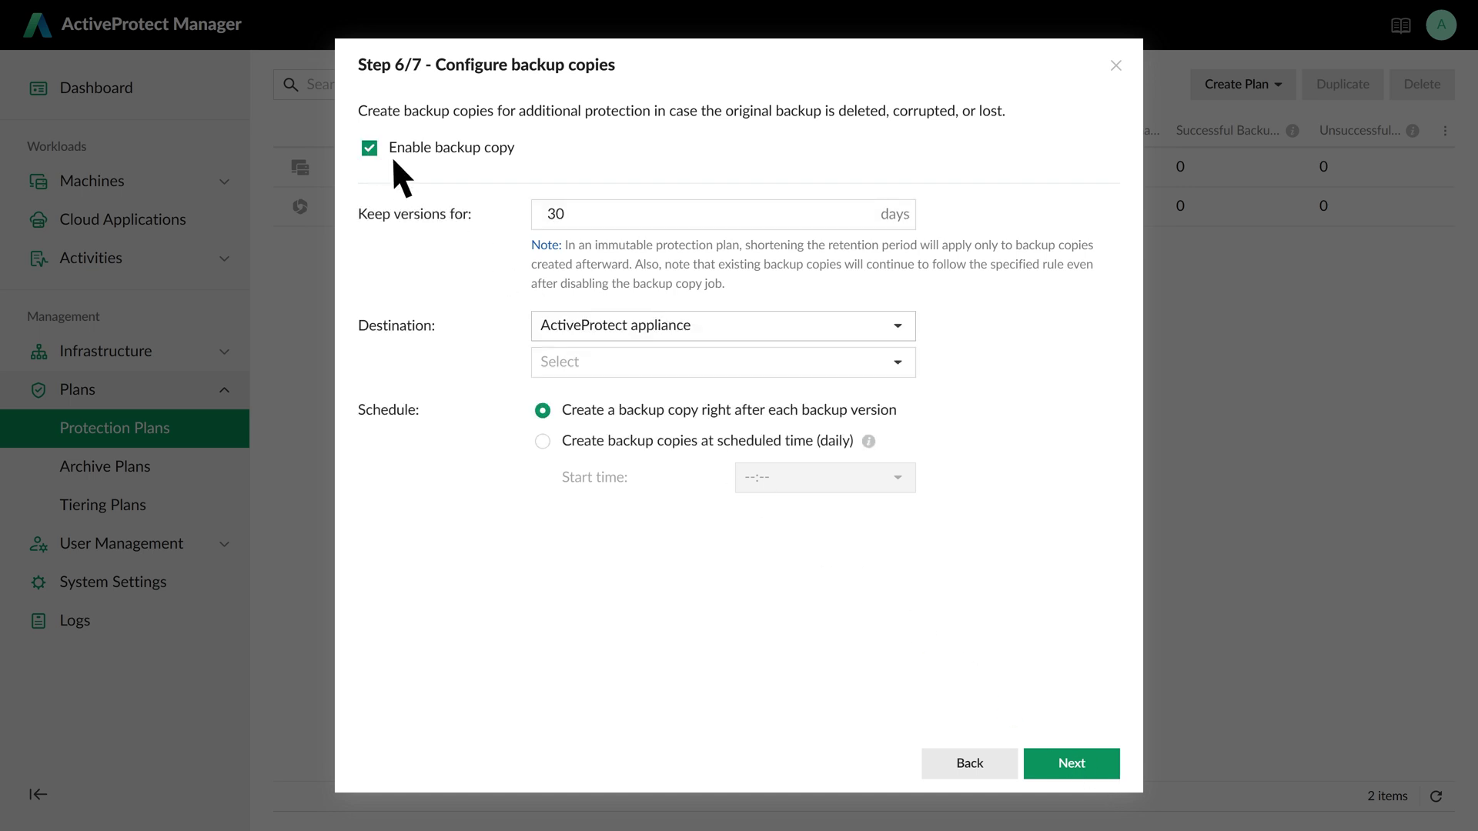
pyautogui.click(896, 362)
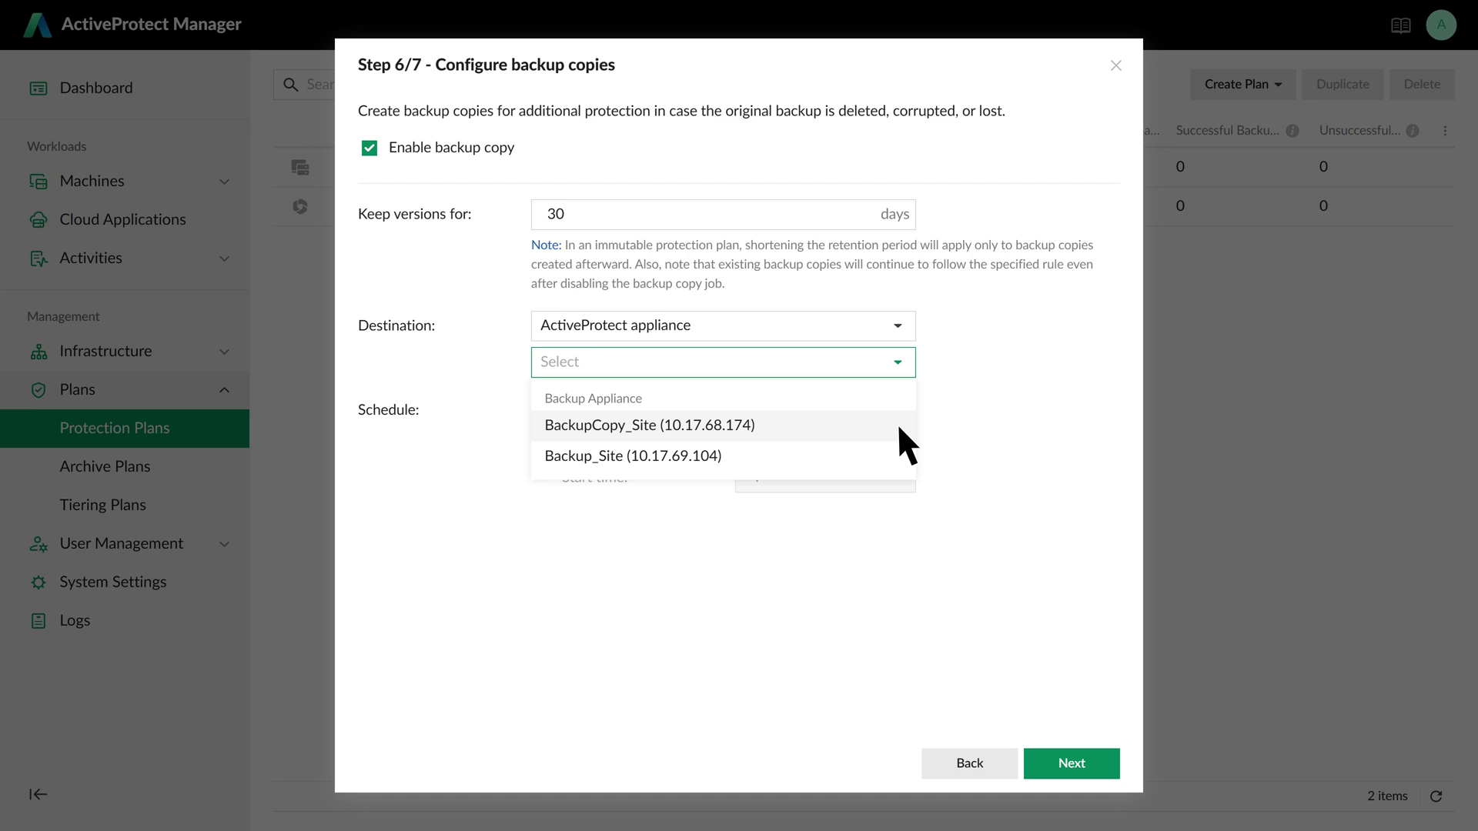
pyautogui.click(897, 423)
pyautogui.click(1093, 764)
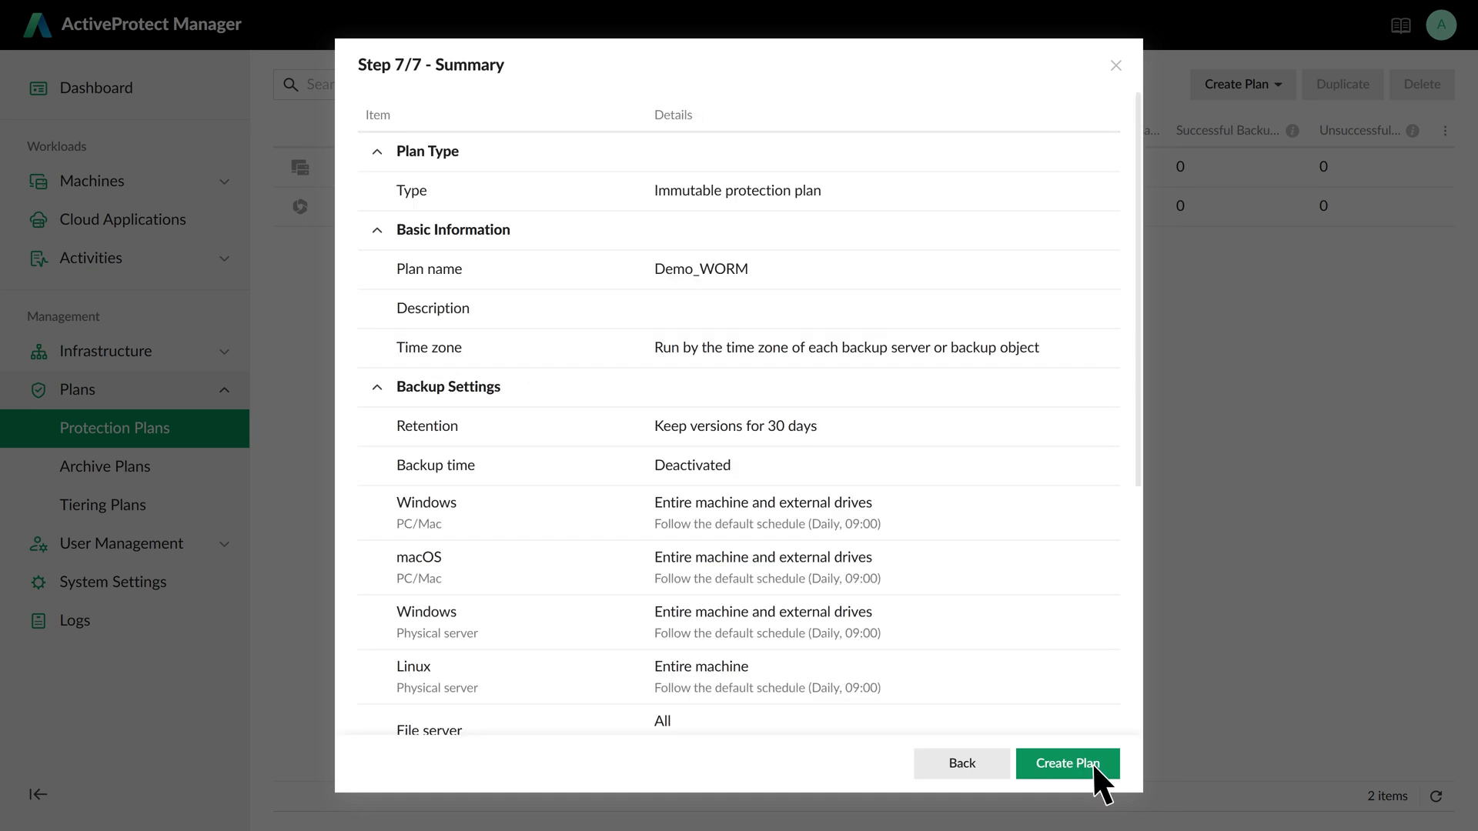
pyautogui.click(1092, 762)
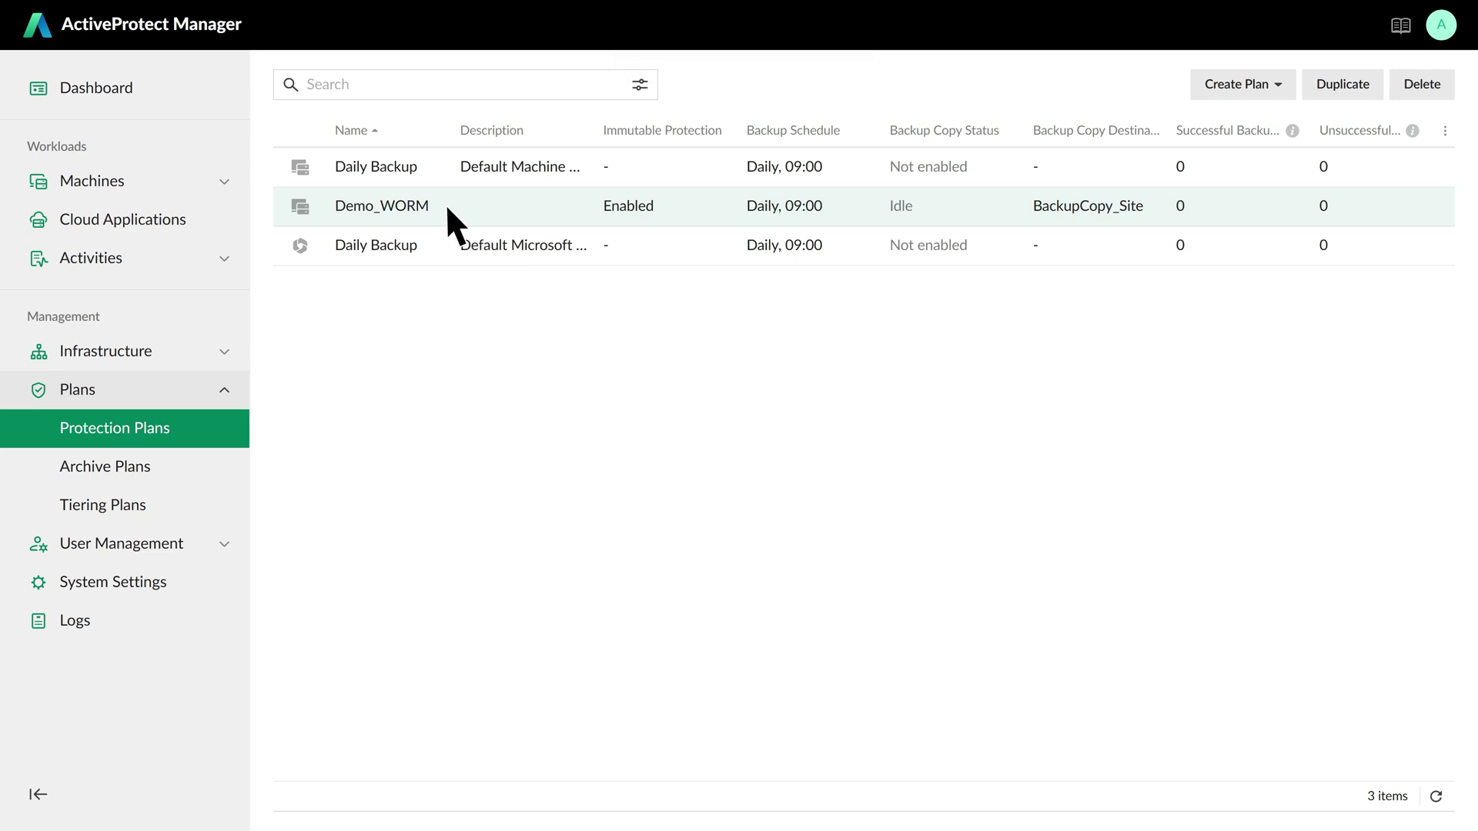
# - Expand Machines in the sidebar and show the empty Virtual Machines list
pyautogui.click(225, 181)
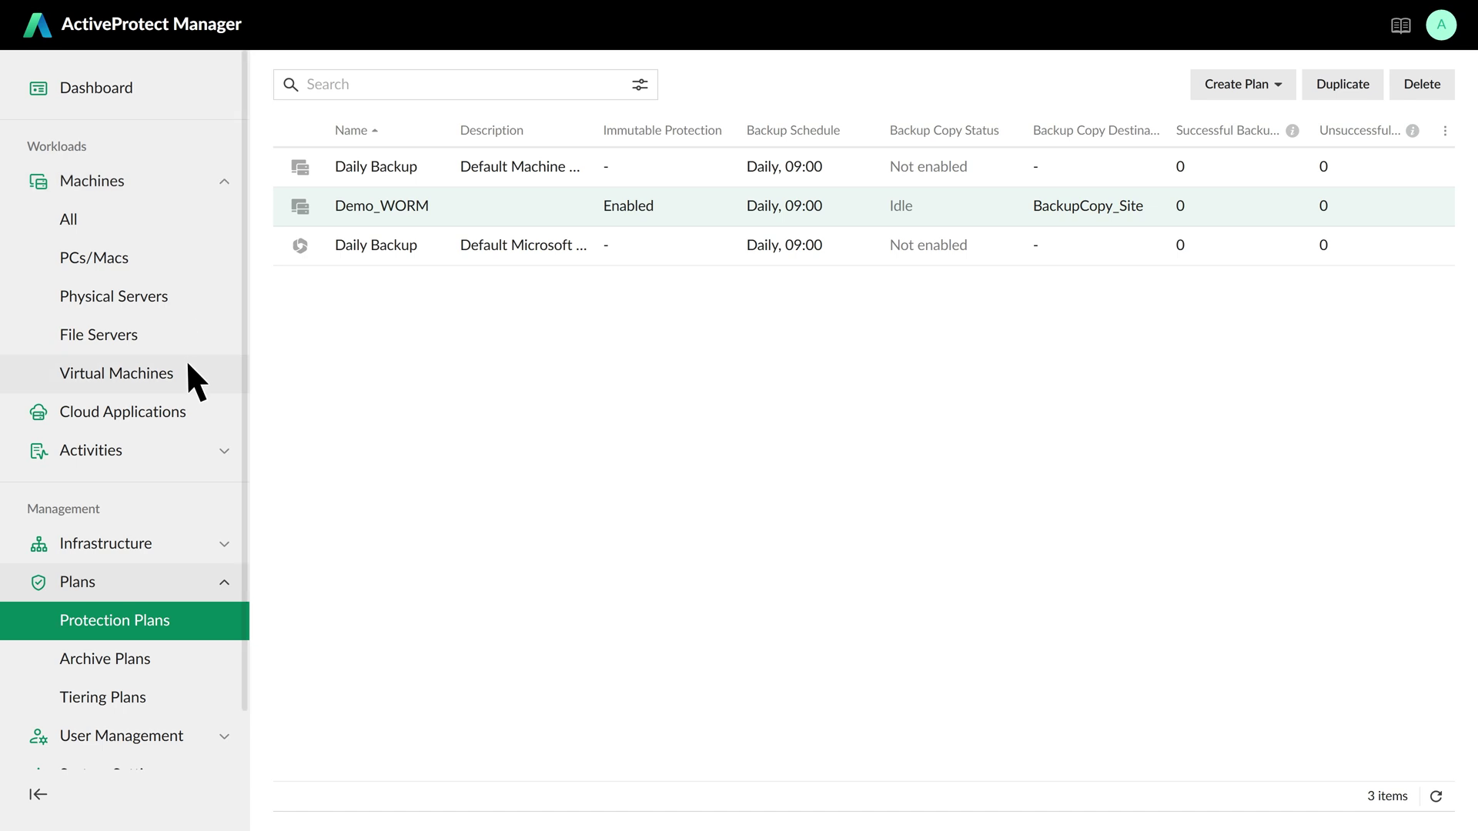
pyautogui.click(184, 372)
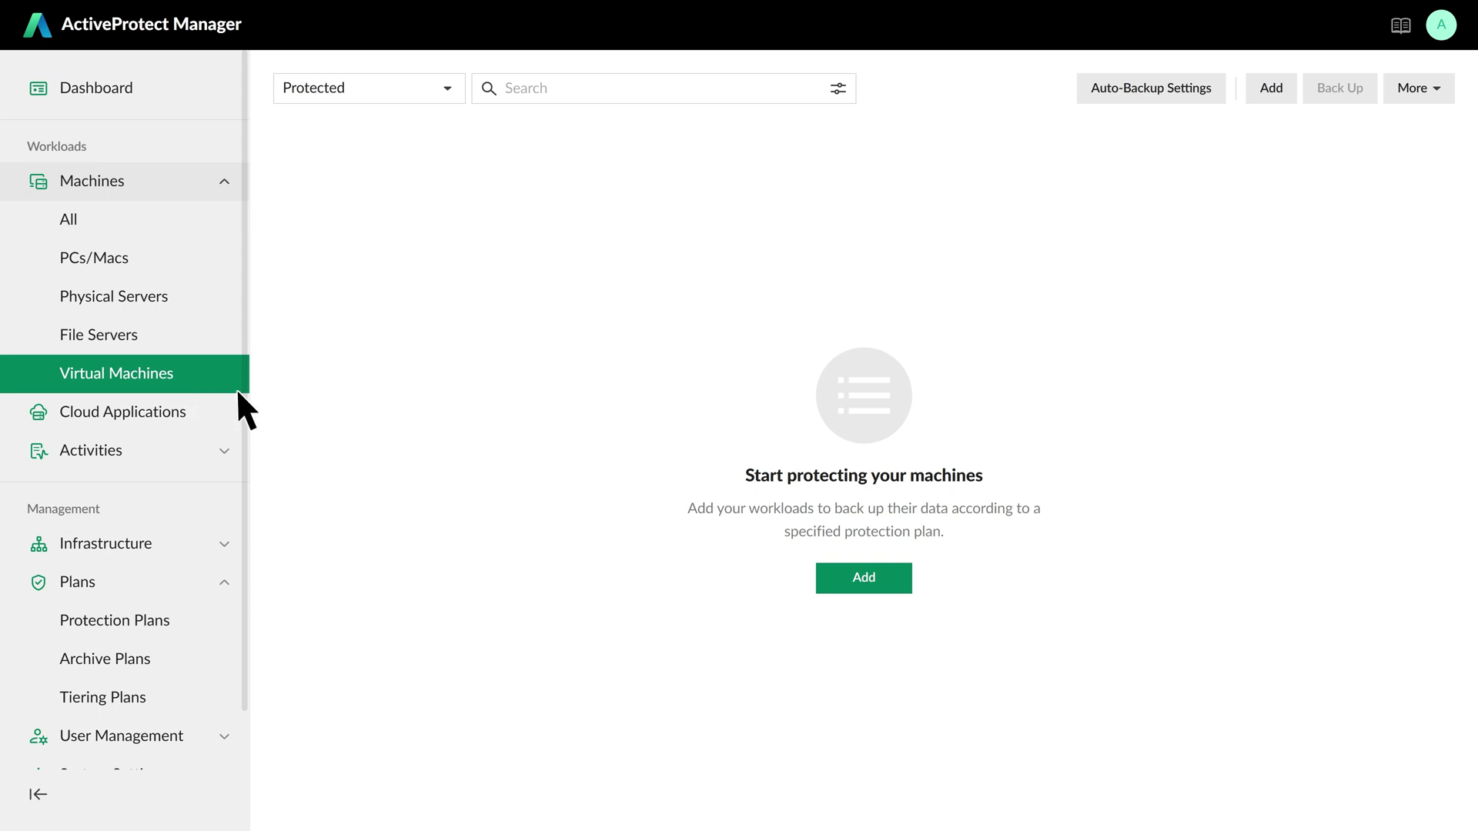
# - Start adding individual VMs for protection, with Backup_Site as the backup server
pyautogui.click(822, 576)
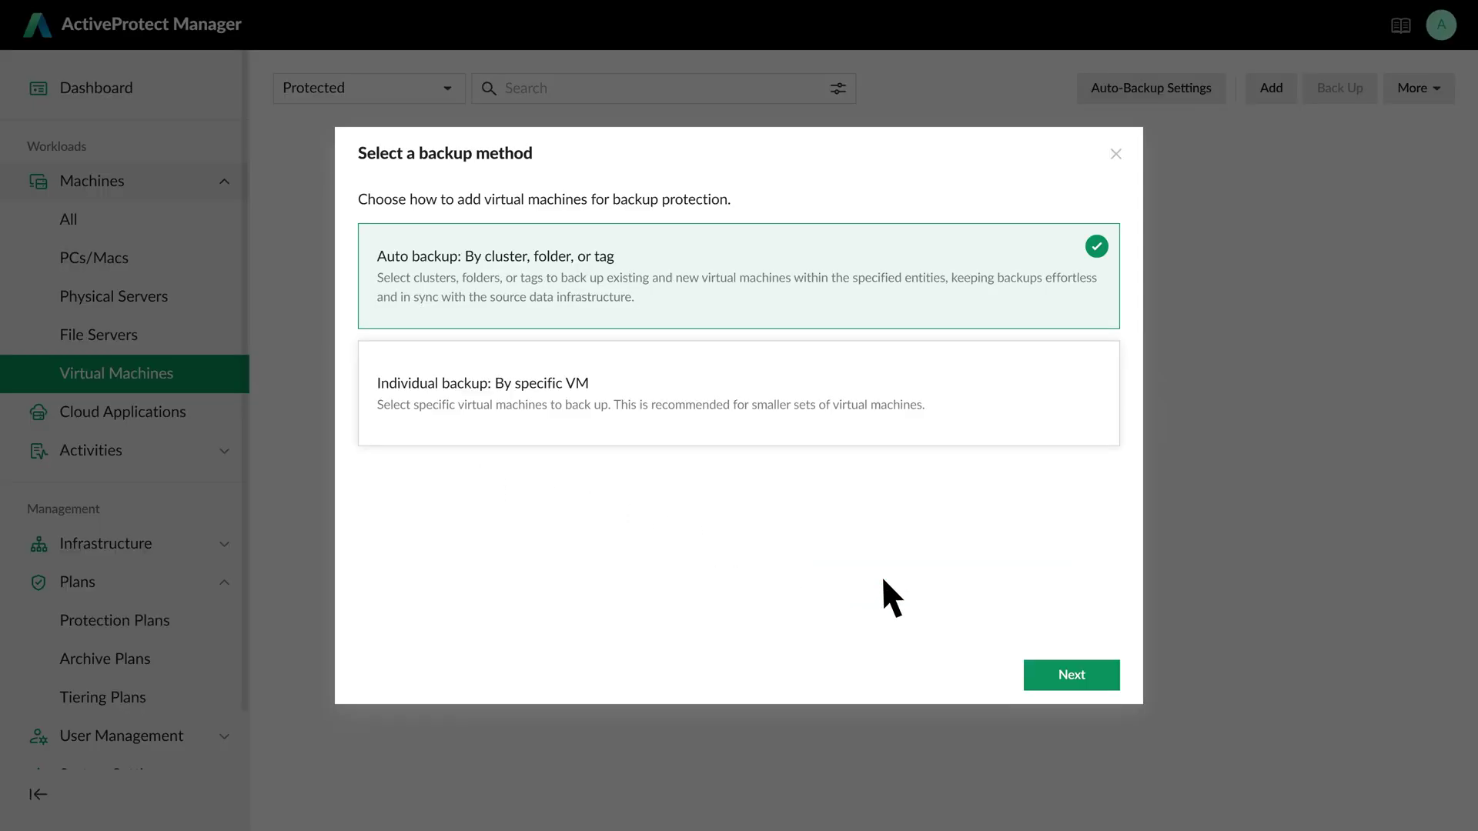
pyautogui.click(966, 412)
pyautogui.click(1096, 676)
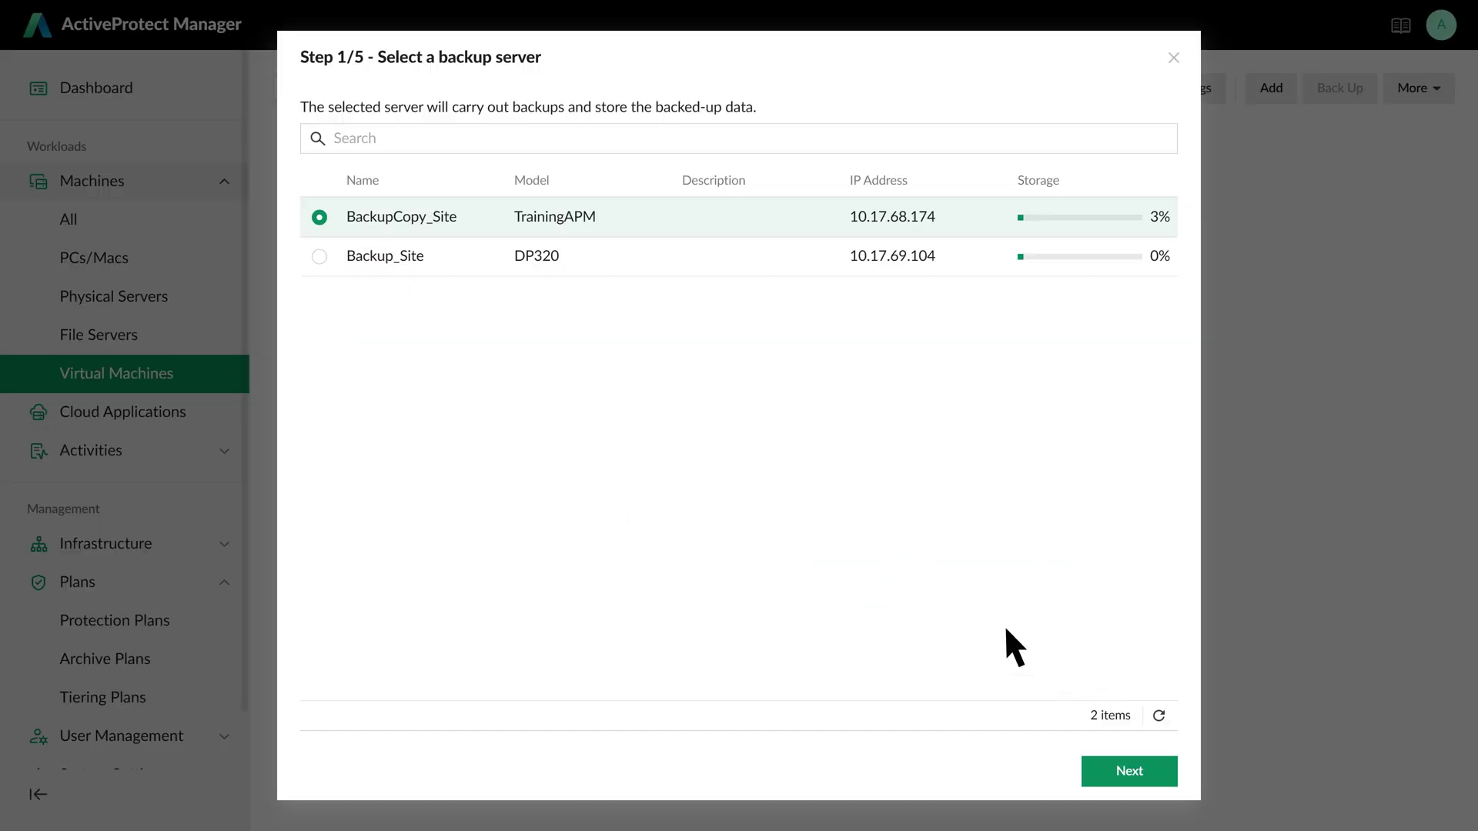
pyautogui.click(354, 273)
pyautogui.click(1155, 773)
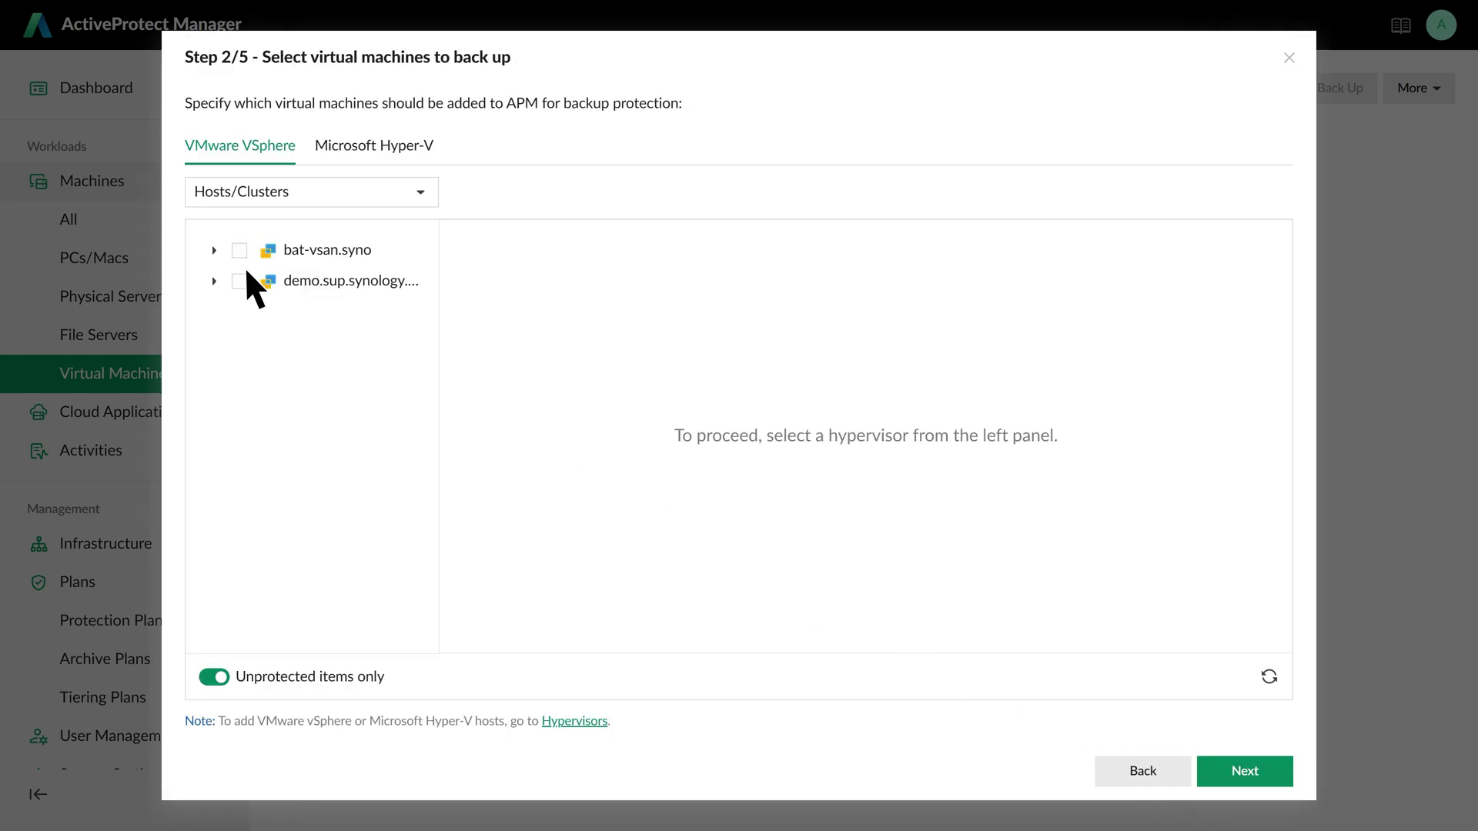
# - Select bug7400 from bat-esxi1 under bat-vsan.syno > Datacenter > vsan
pyautogui.click(214, 249)
pyautogui.click(230, 280)
pyautogui.click(244, 311)
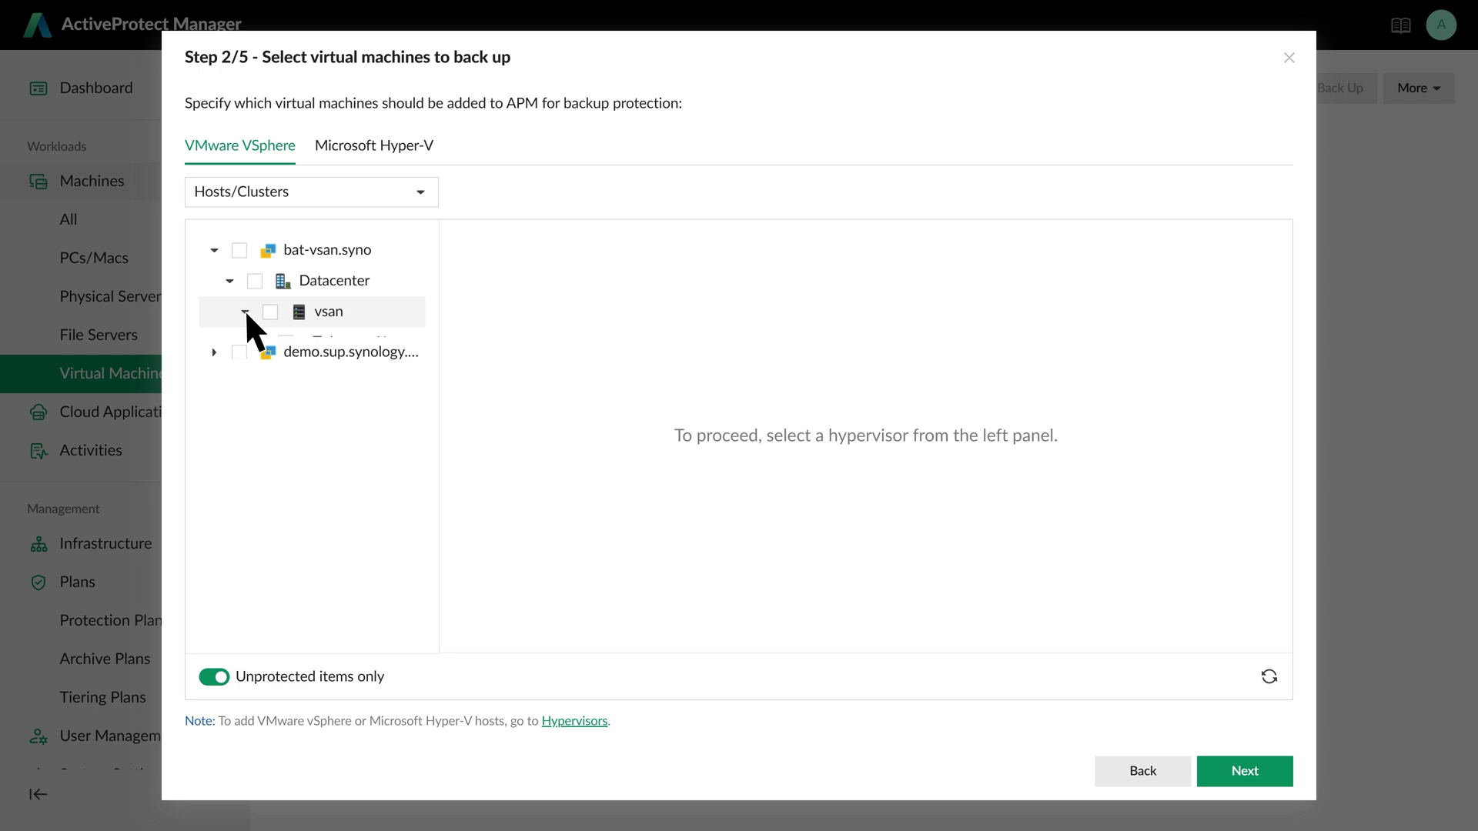
pyautogui.click(361, 342)
pyautogui.click(594, 563)
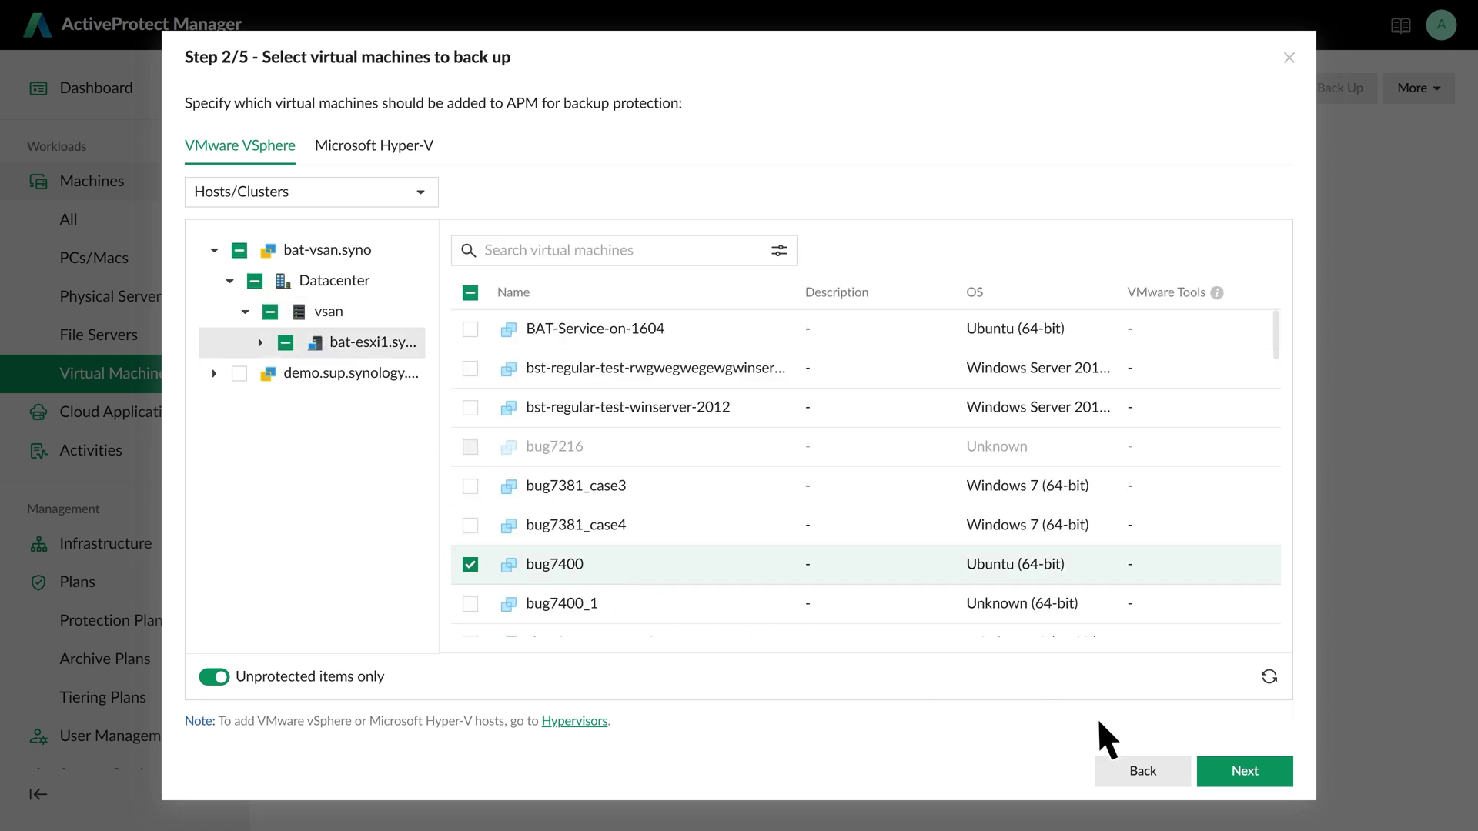
pyautogui.click(1255, 771)
pyautogui.click(1153, 771)
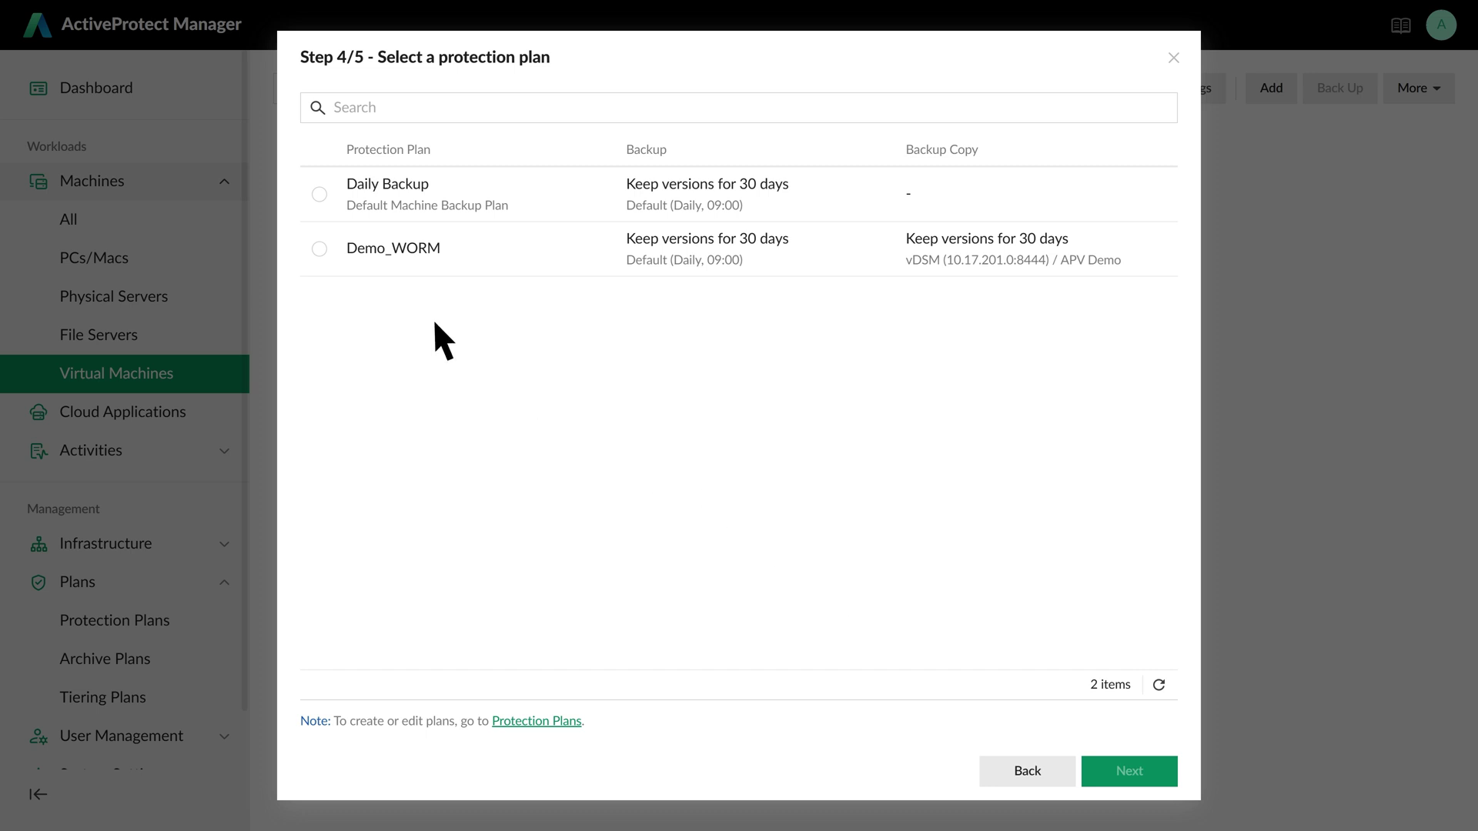
# - Assign bug7400 to the Demo_WORM plan and back it up now
pyautogui.click(320, 249)
pyautogui.click(1154, 772)
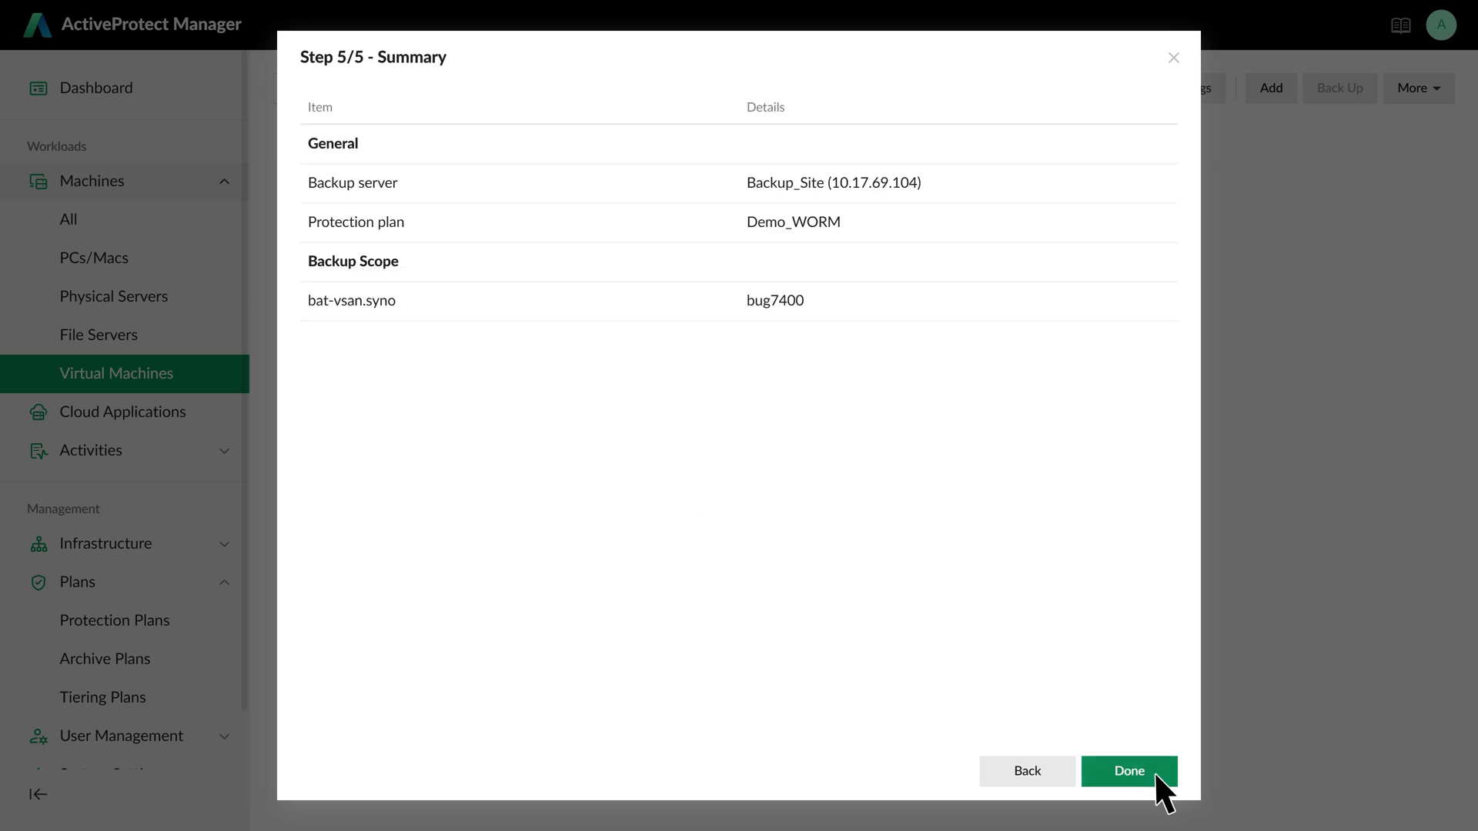
pyautogui.click(1154, 772)
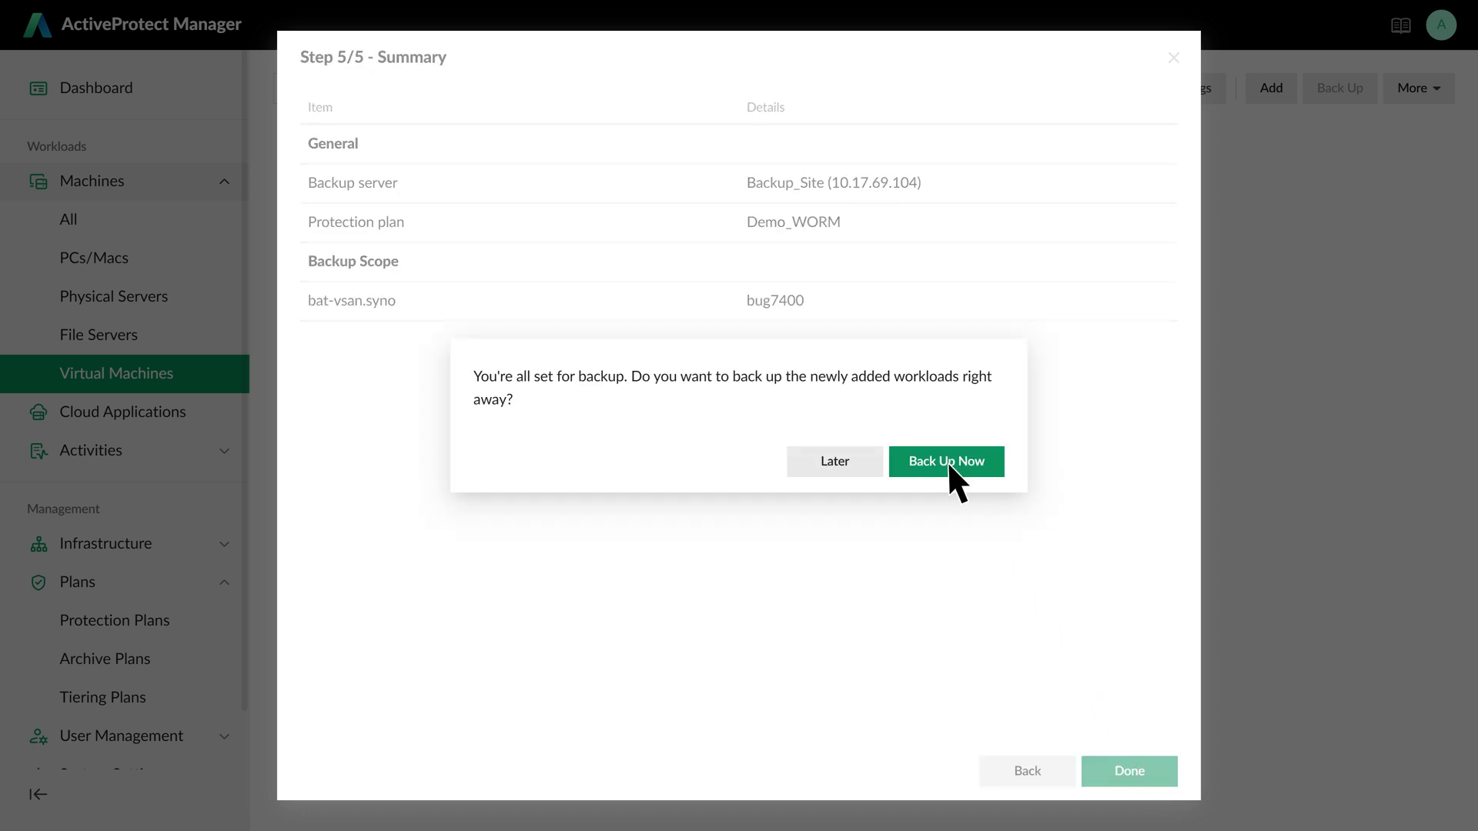
pyautogui.click(948, 460)
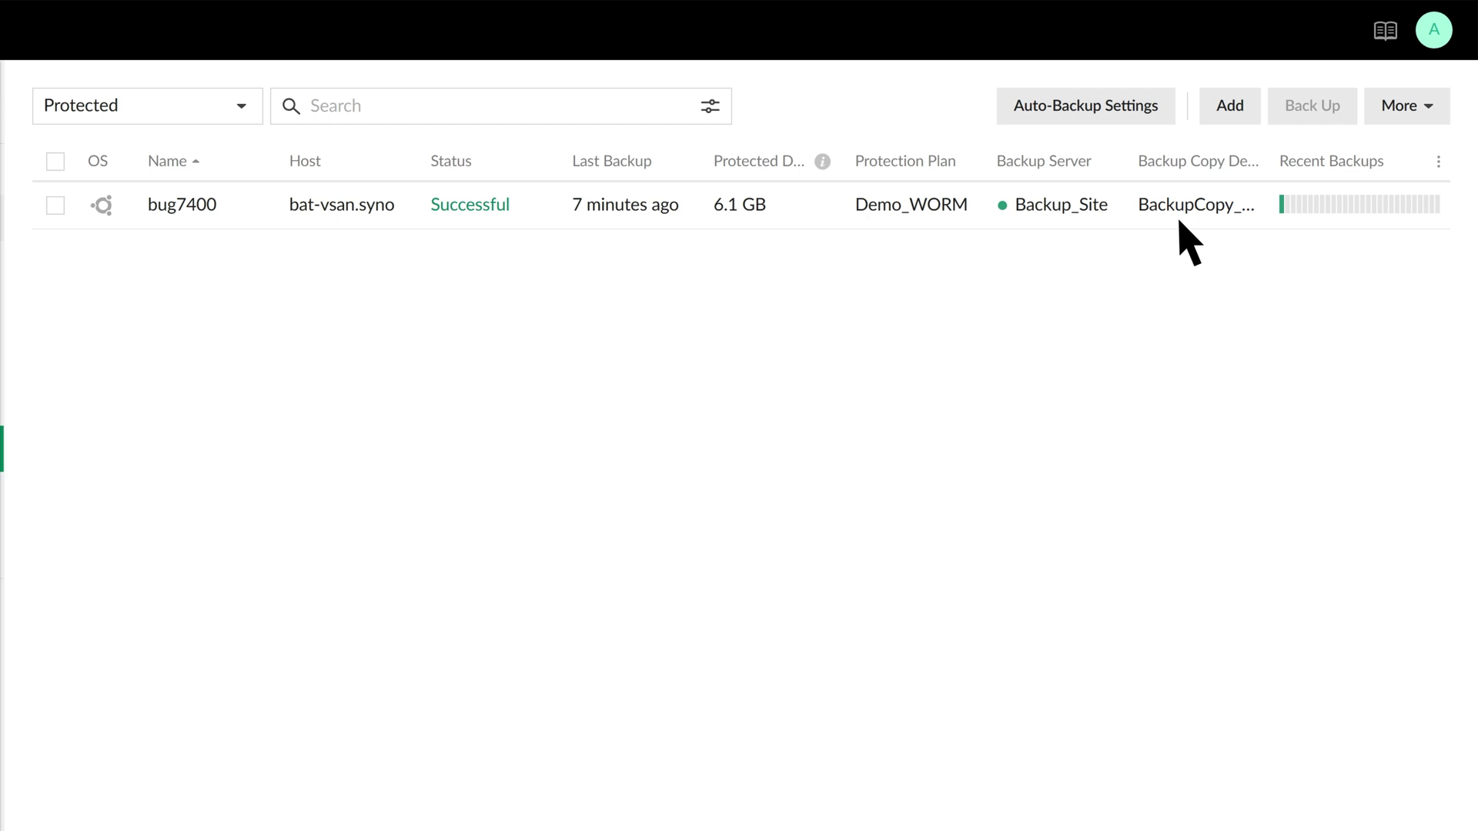
pyautogui.moveTo(937, 223)
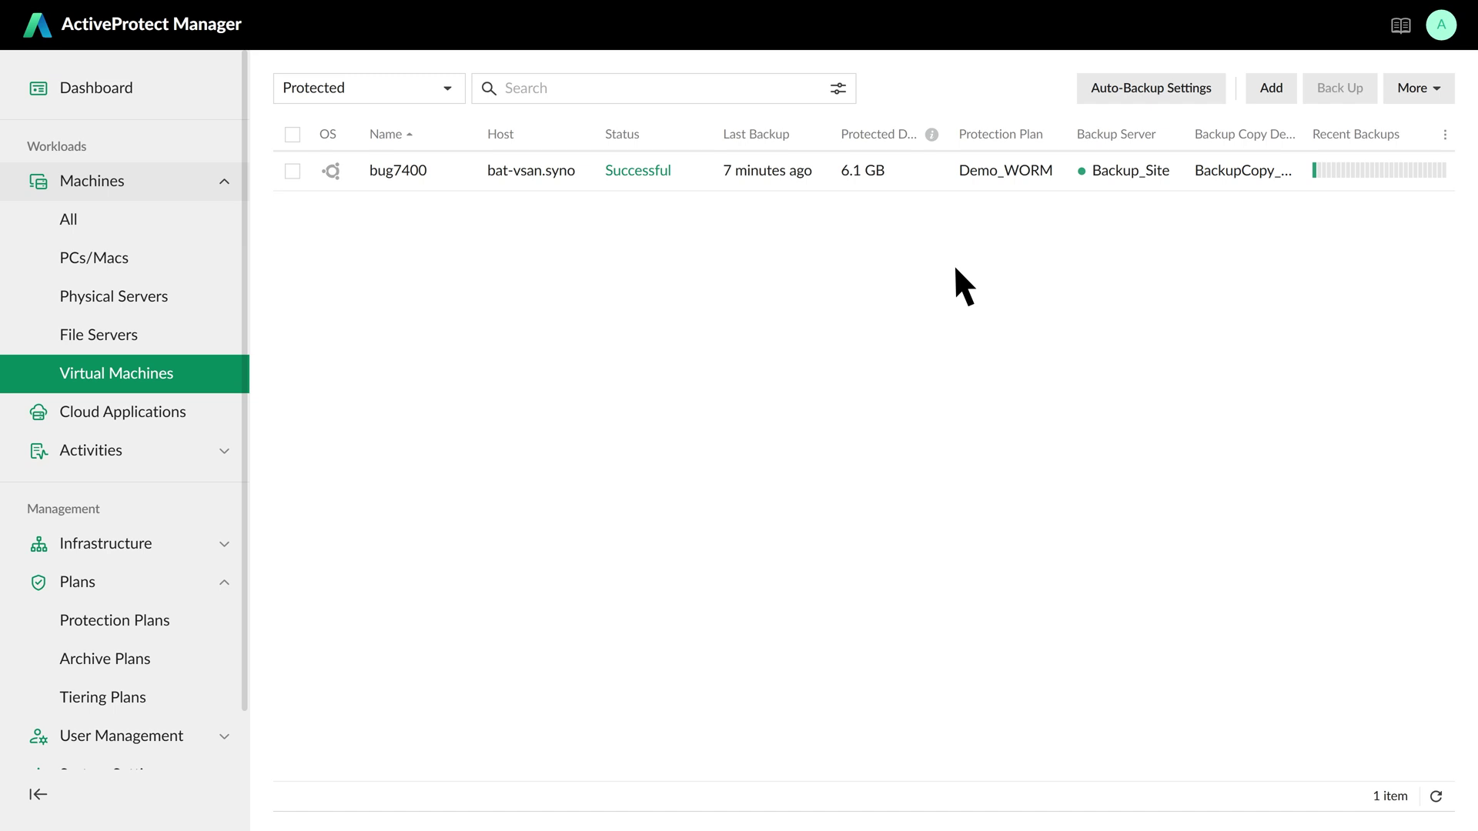
# - Show the Air Gap tab of BackupCopy_Site from the Backup Servers list
pyautogui.click(223, 543)
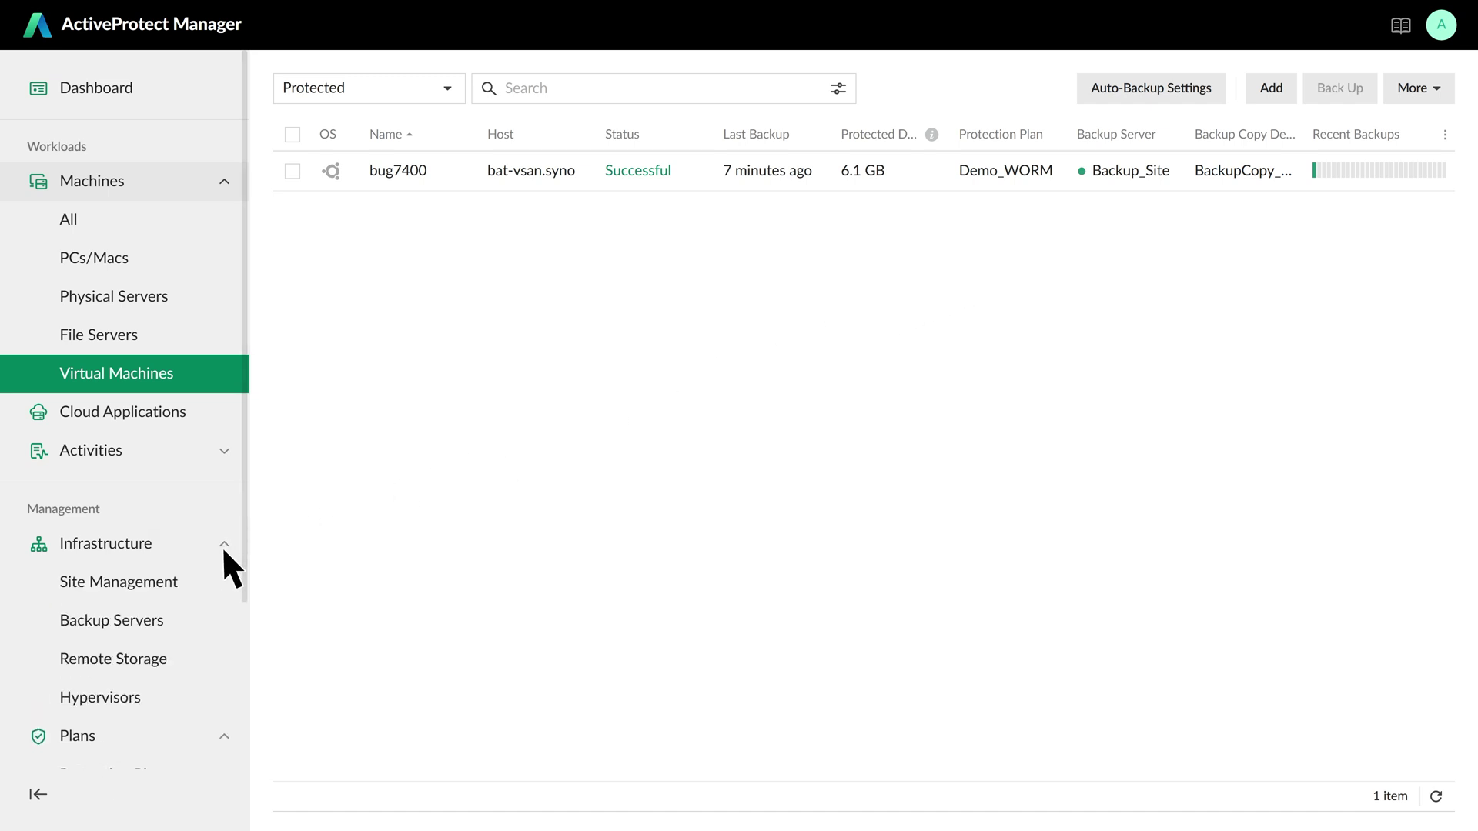
pyautogui.click(184, 621)
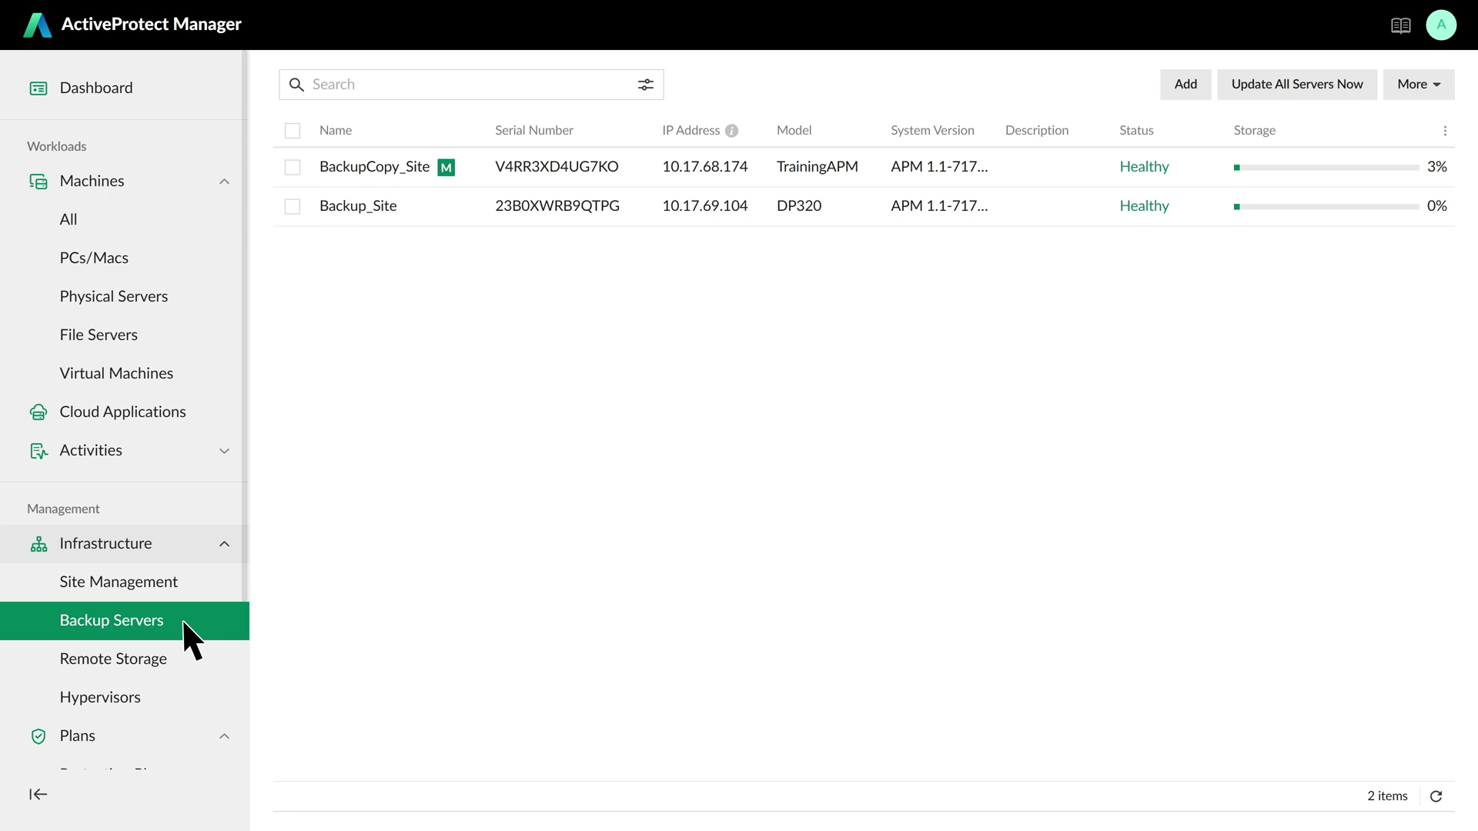
pyautogui.click(467, 172)
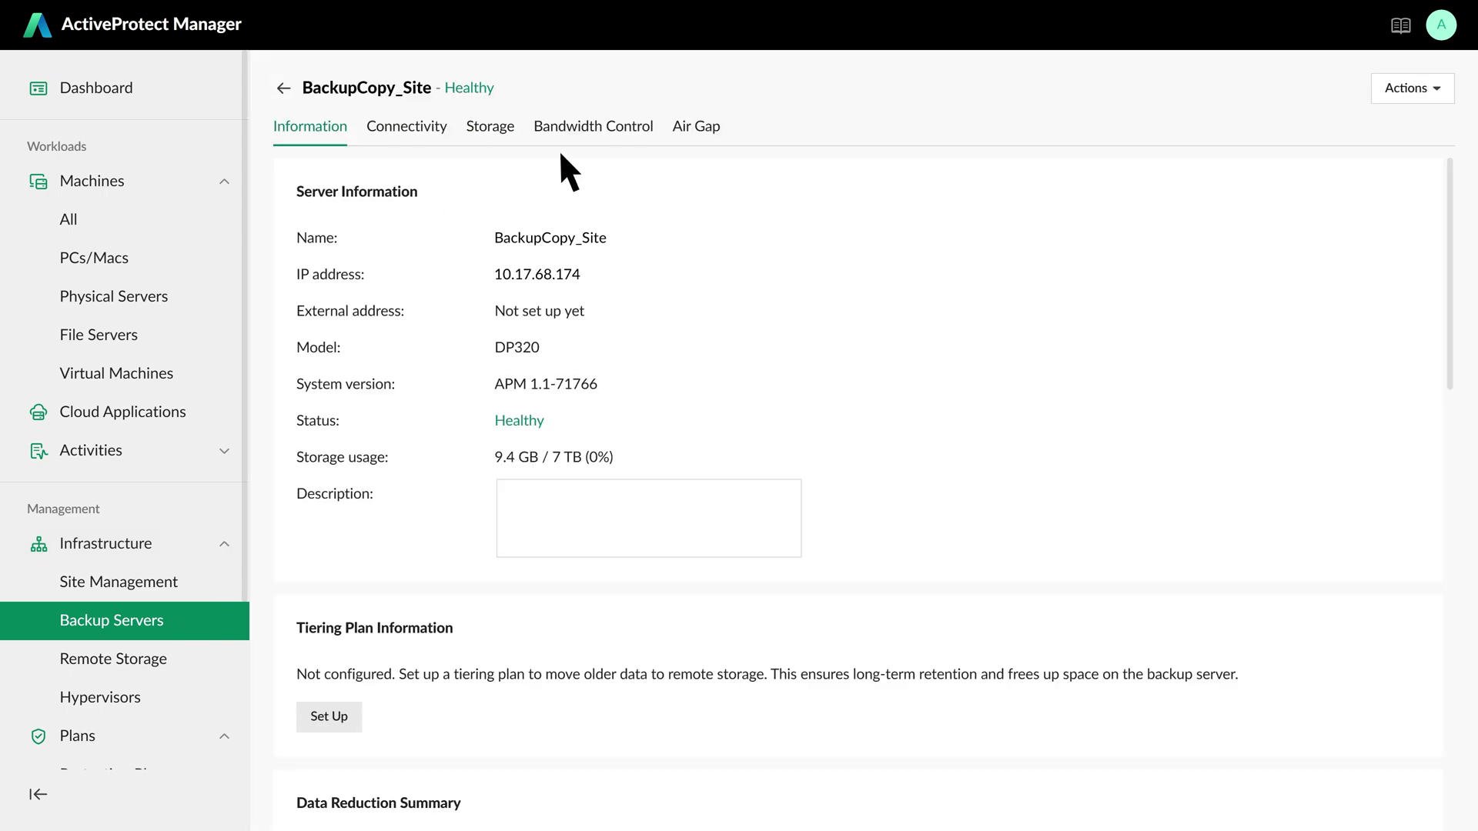
pyautogui.click(697, 127)
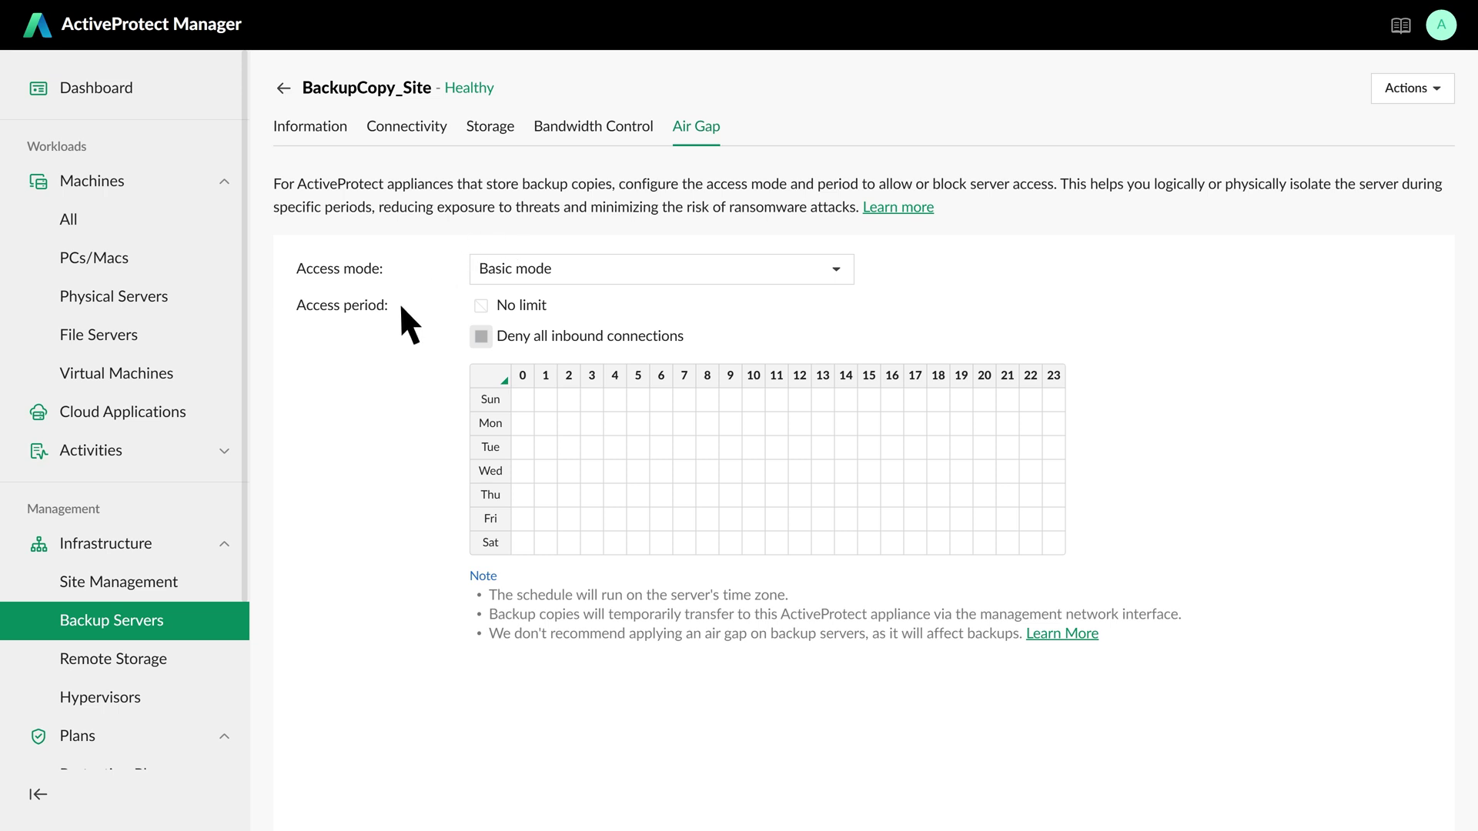
# - Save a Hardened mode air gap blocking hours 0–10 and 14–23 every day
pyautogui.click(834, 271)
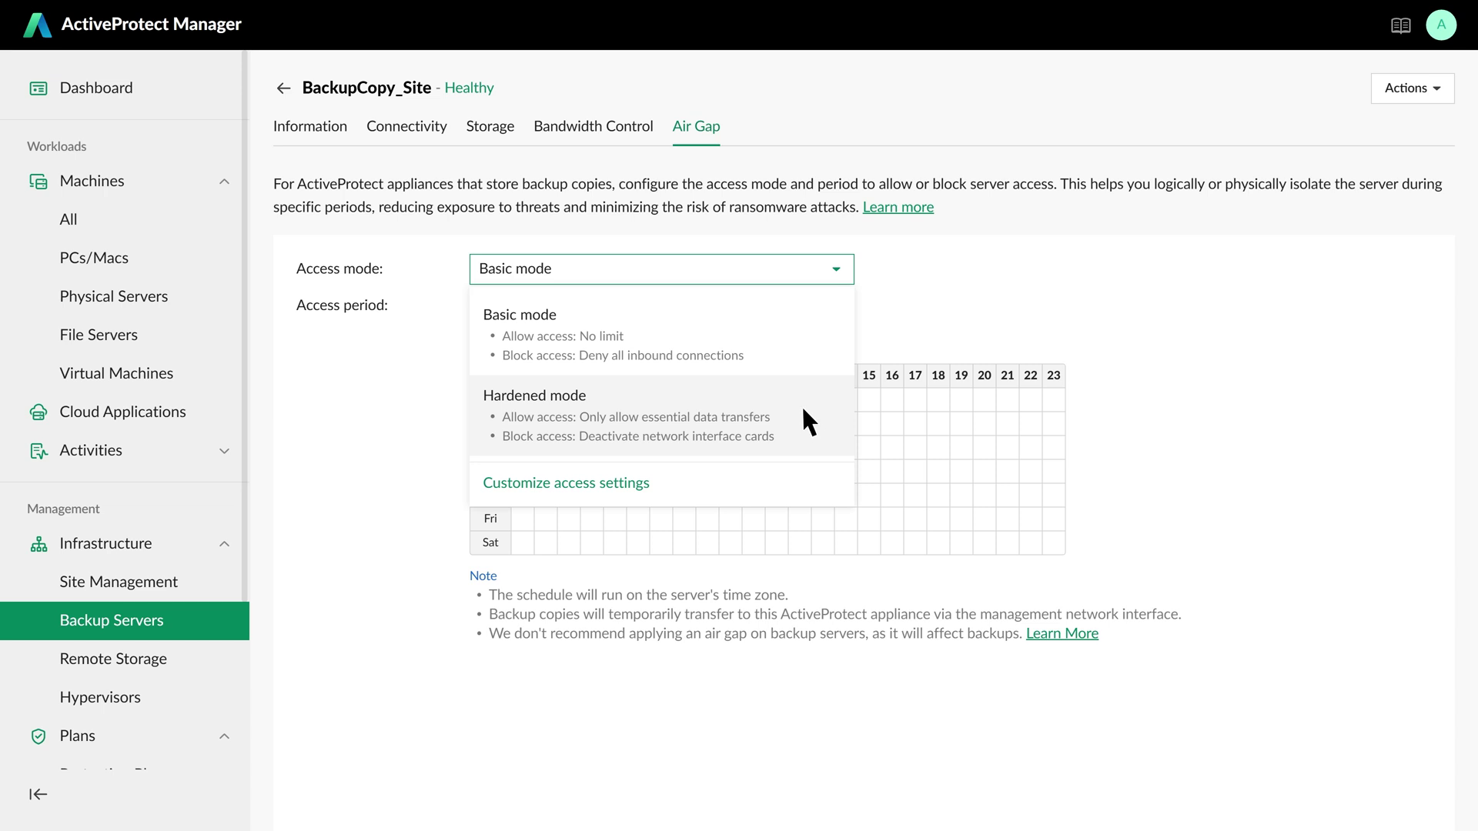
pyautogui.click(804, 410)
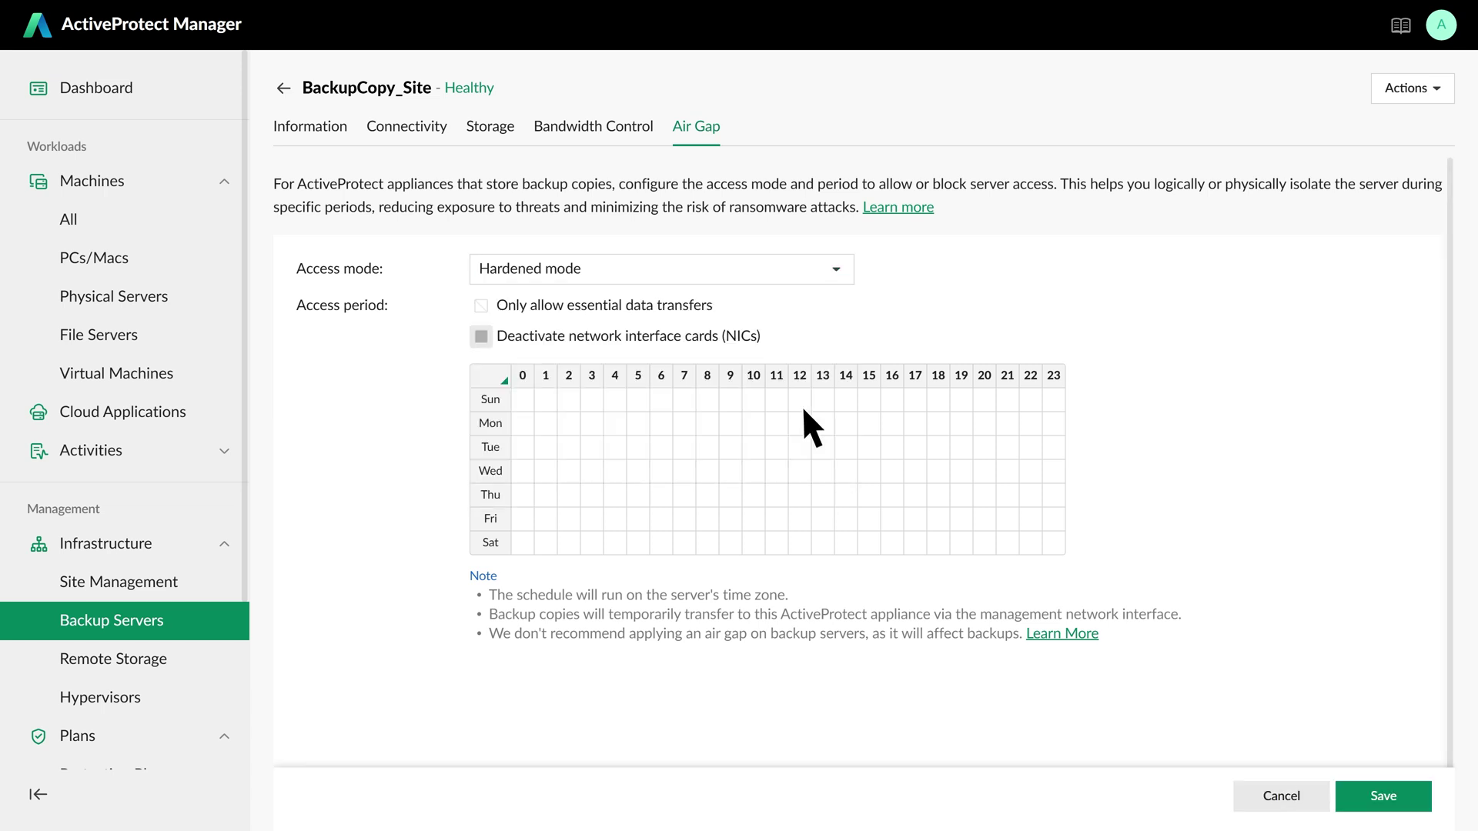
pyautogui.moveTo(527, 404); pyautogui.dragTo(756, 542)
pyautogui.moveTo(841, 412); pyautogui.dragTo(1055, 545)
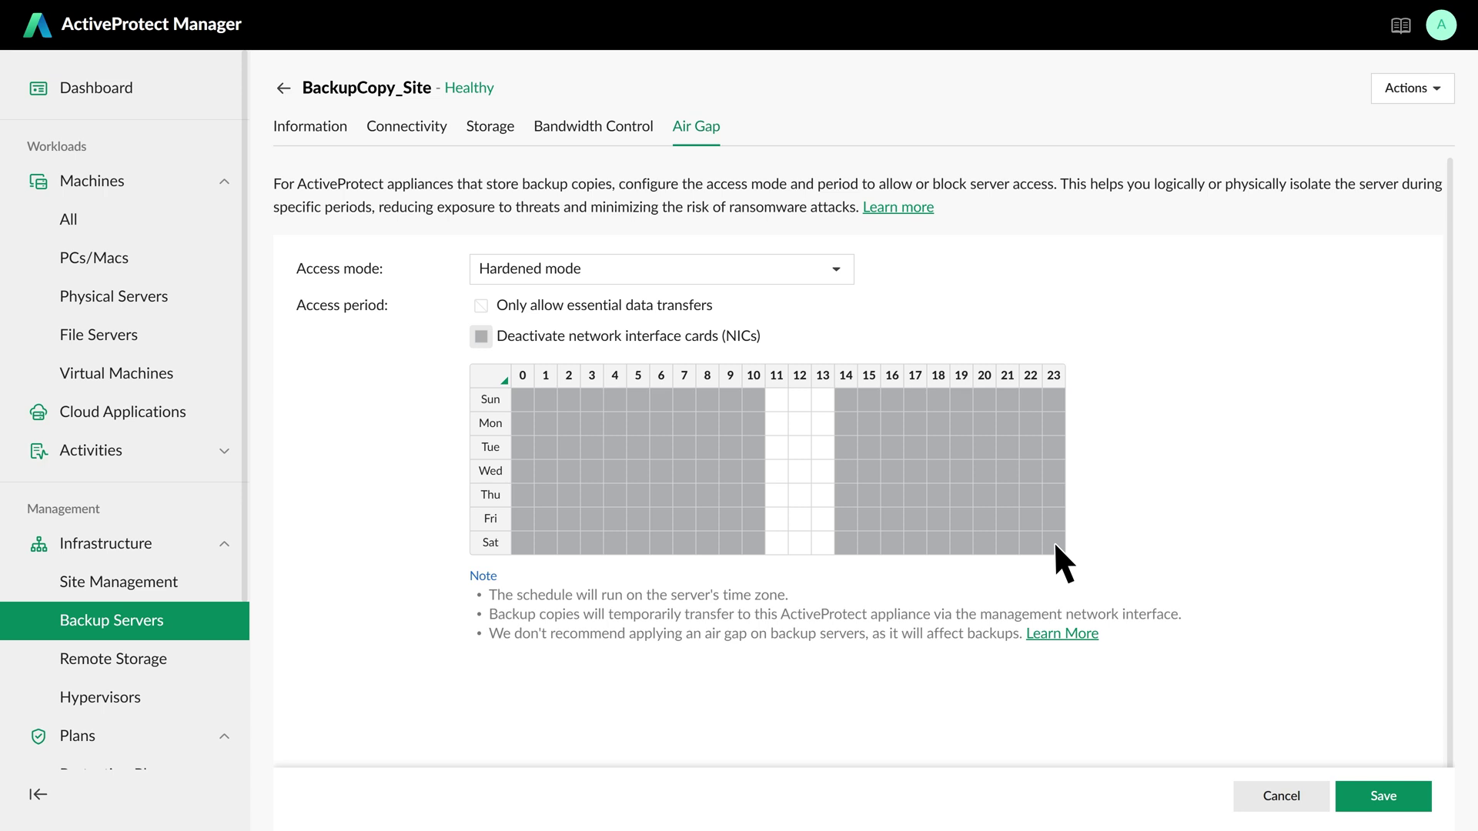
pyautogui.click(1378, 795)
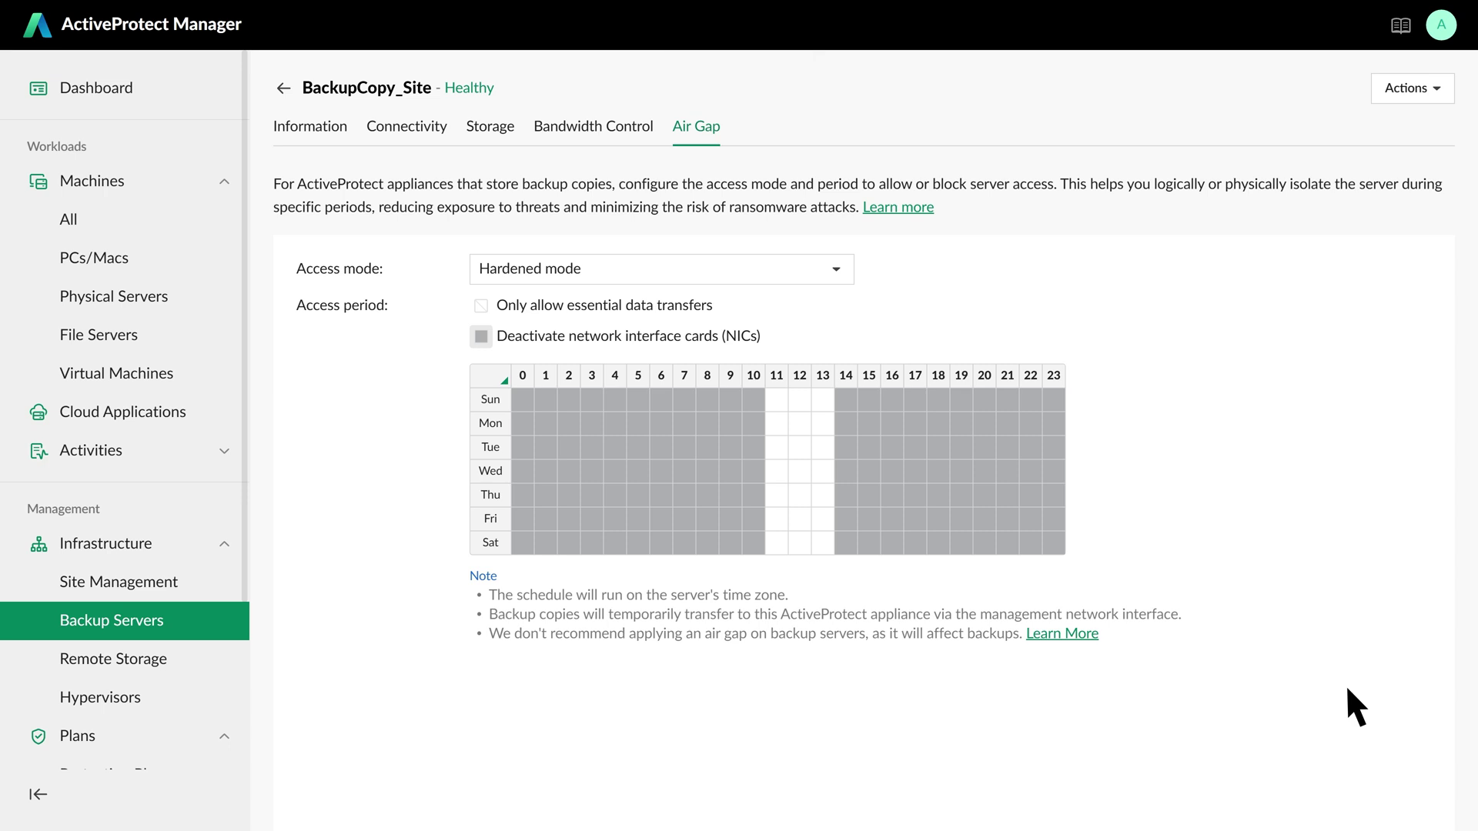
# - Download the verification video for bug7400's backup version, then return to Virtual Machines
pyautogui.click(184, 372)
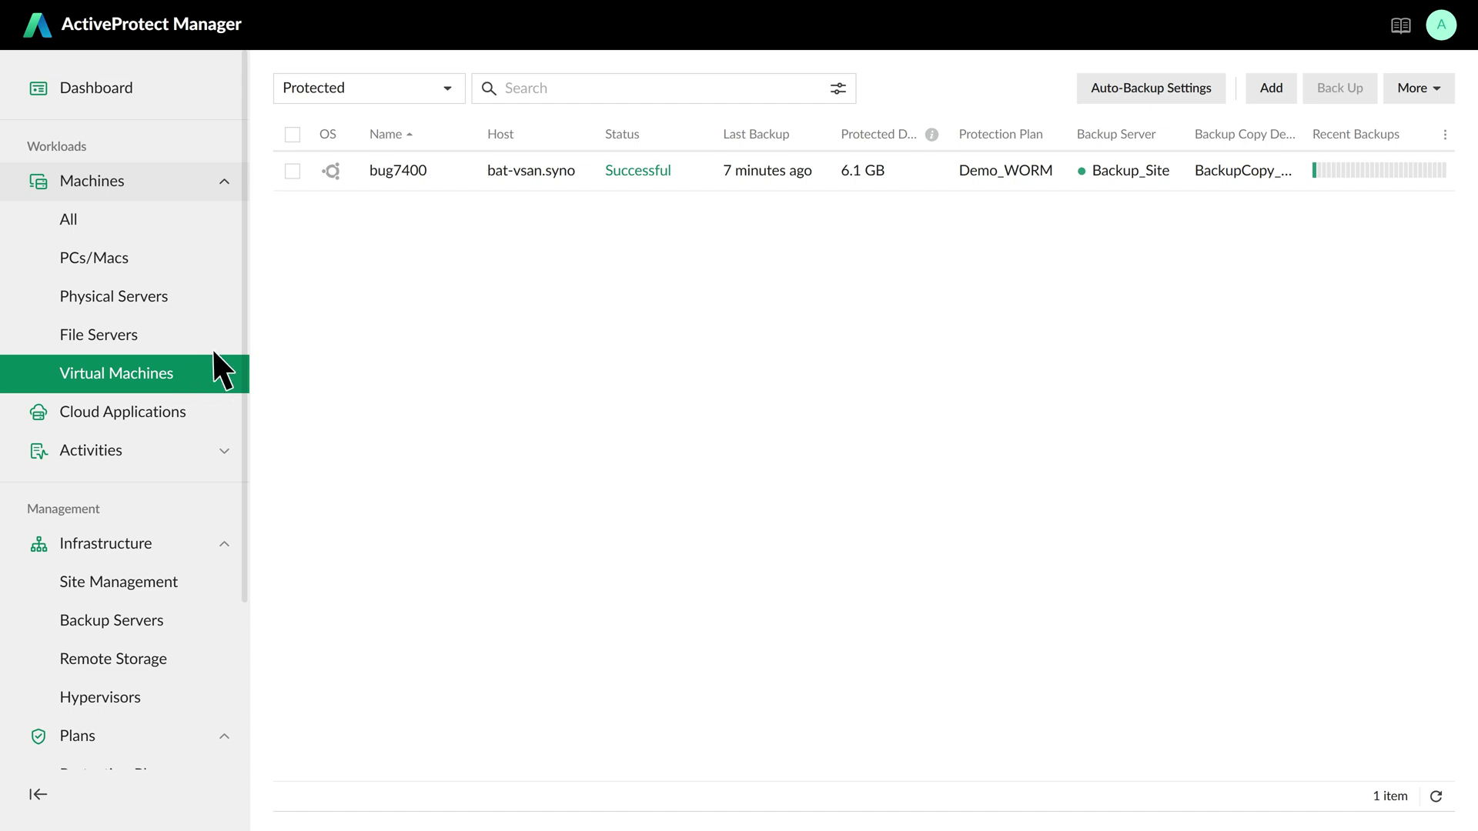
pyautogui.click(415, 173)
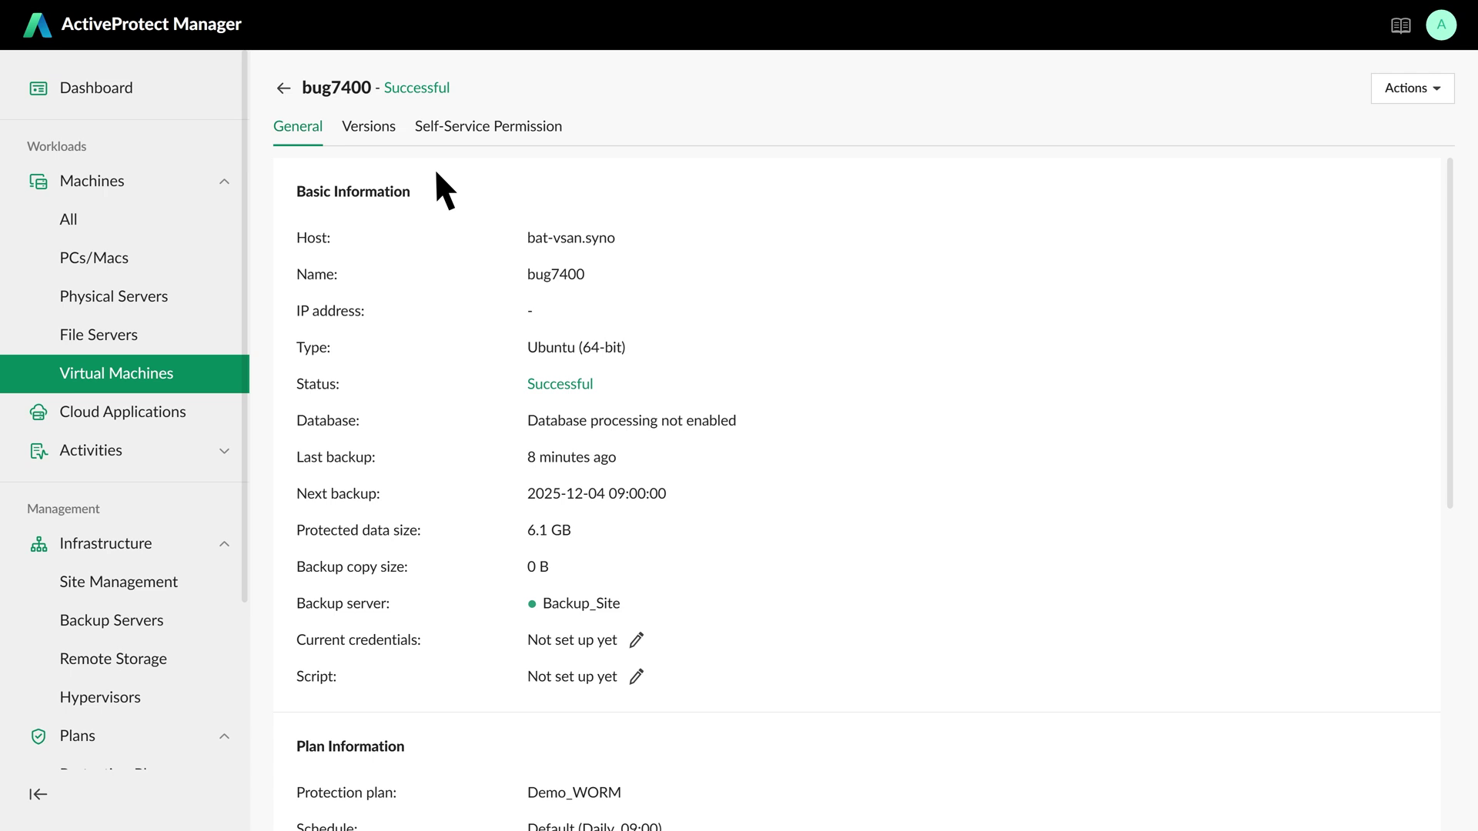
pyautogui.click(370, 129)
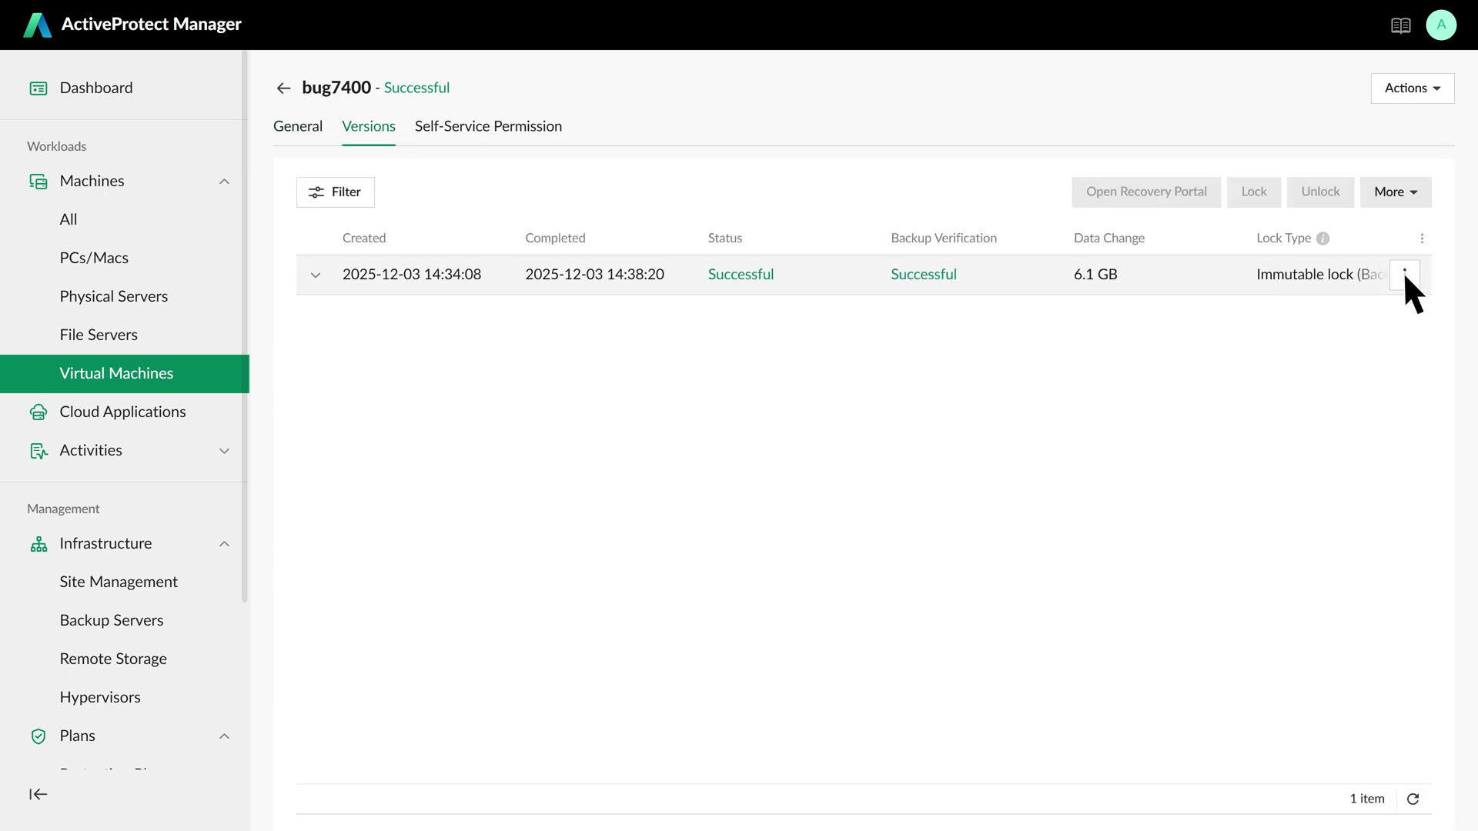
pyautogui.click(1404, 275)
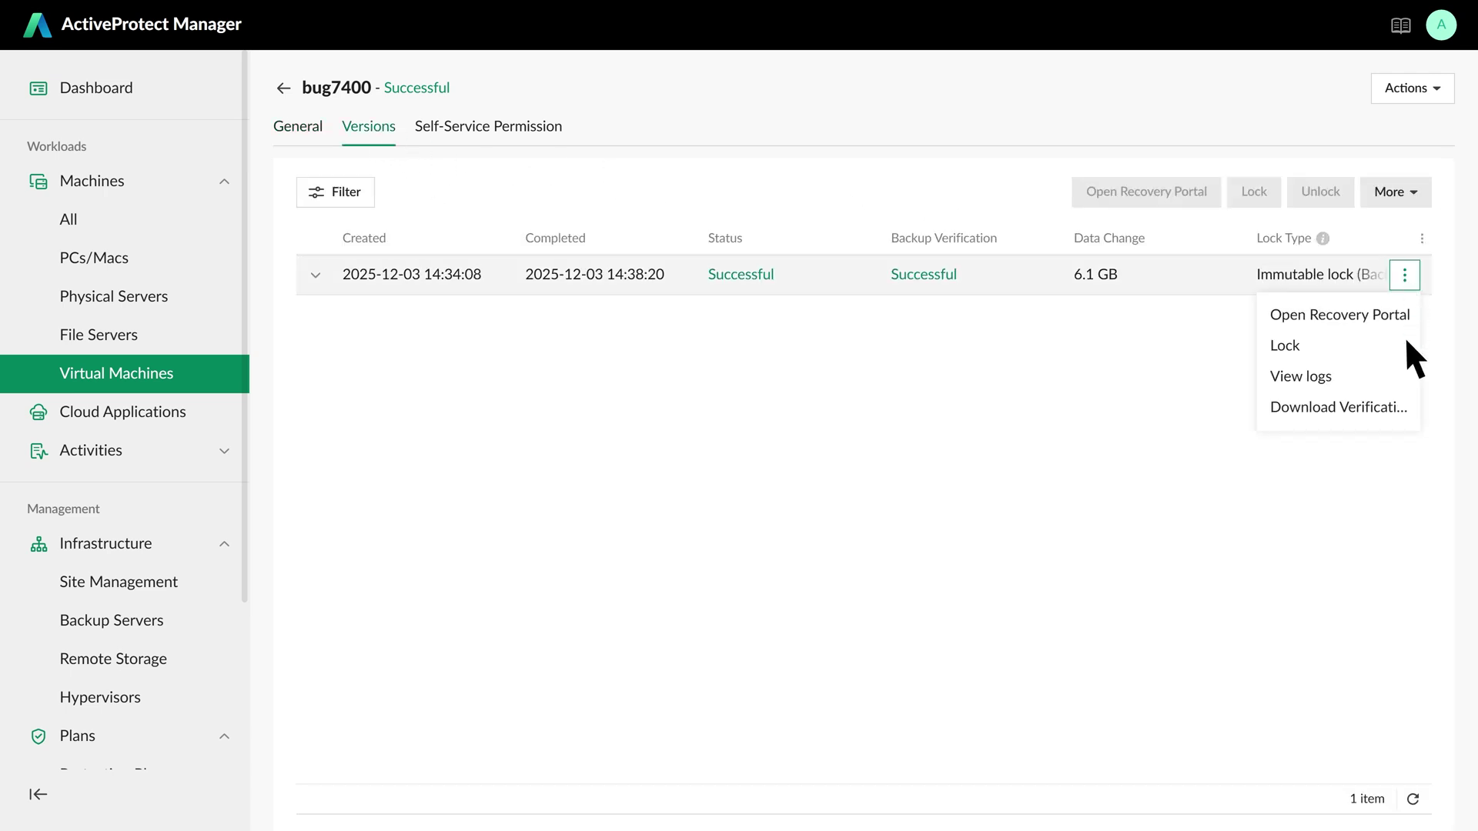
pyautogui.click(1407, 408)
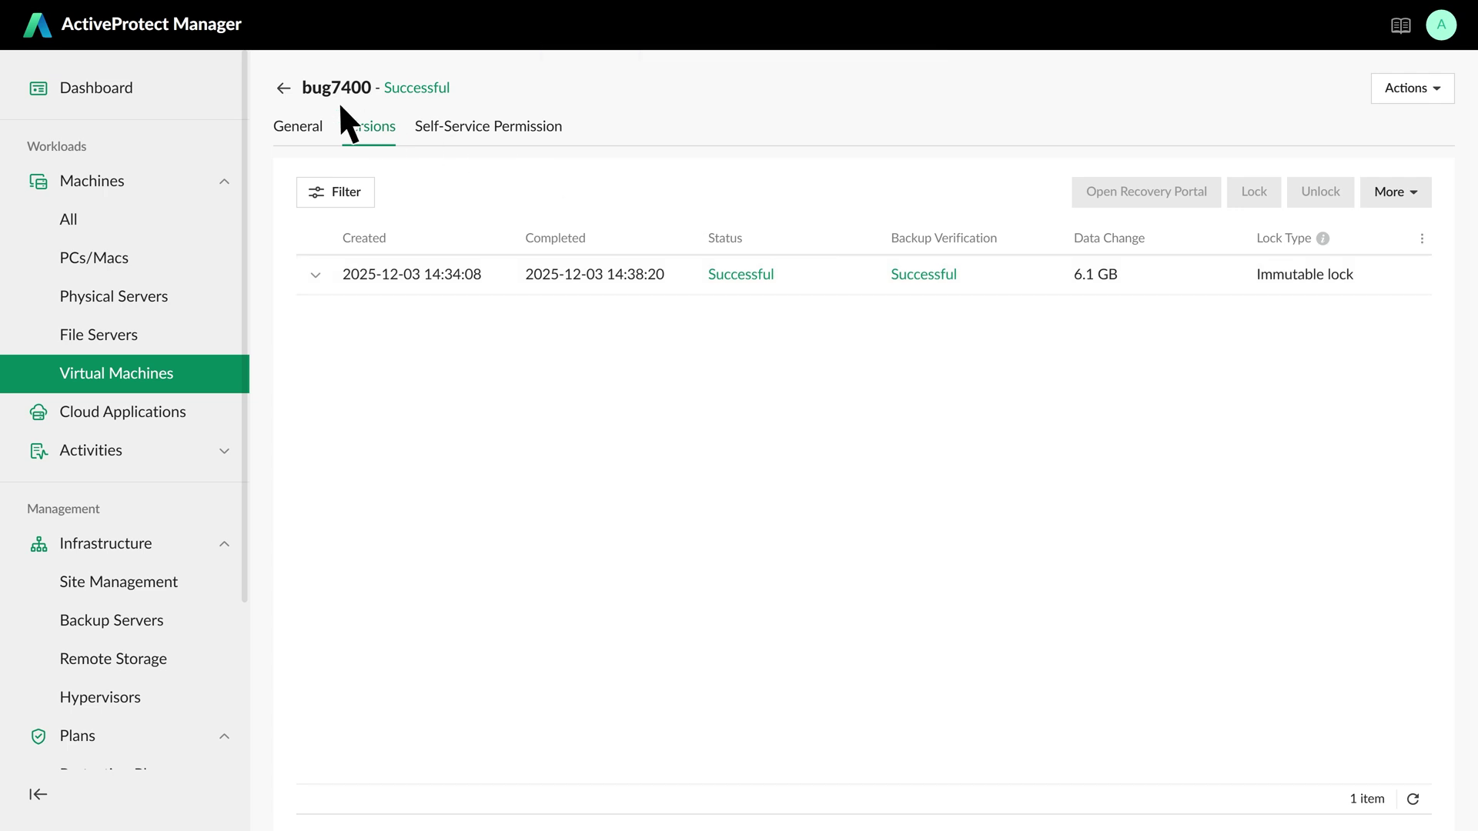
pyautogui.click(283, 88)
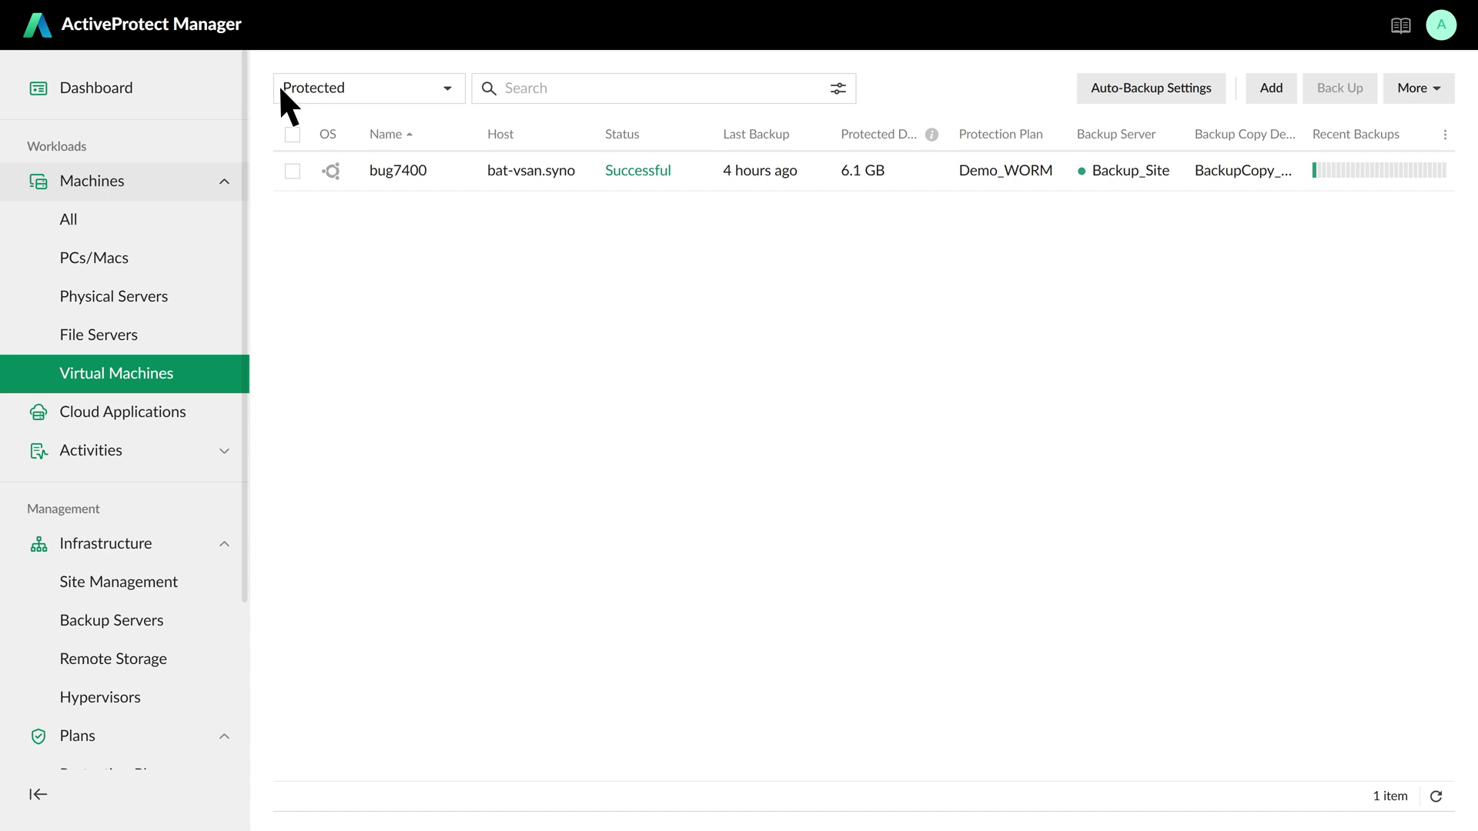
pyautogui.click(293, 171)
pyautogui.click(1421, 90)
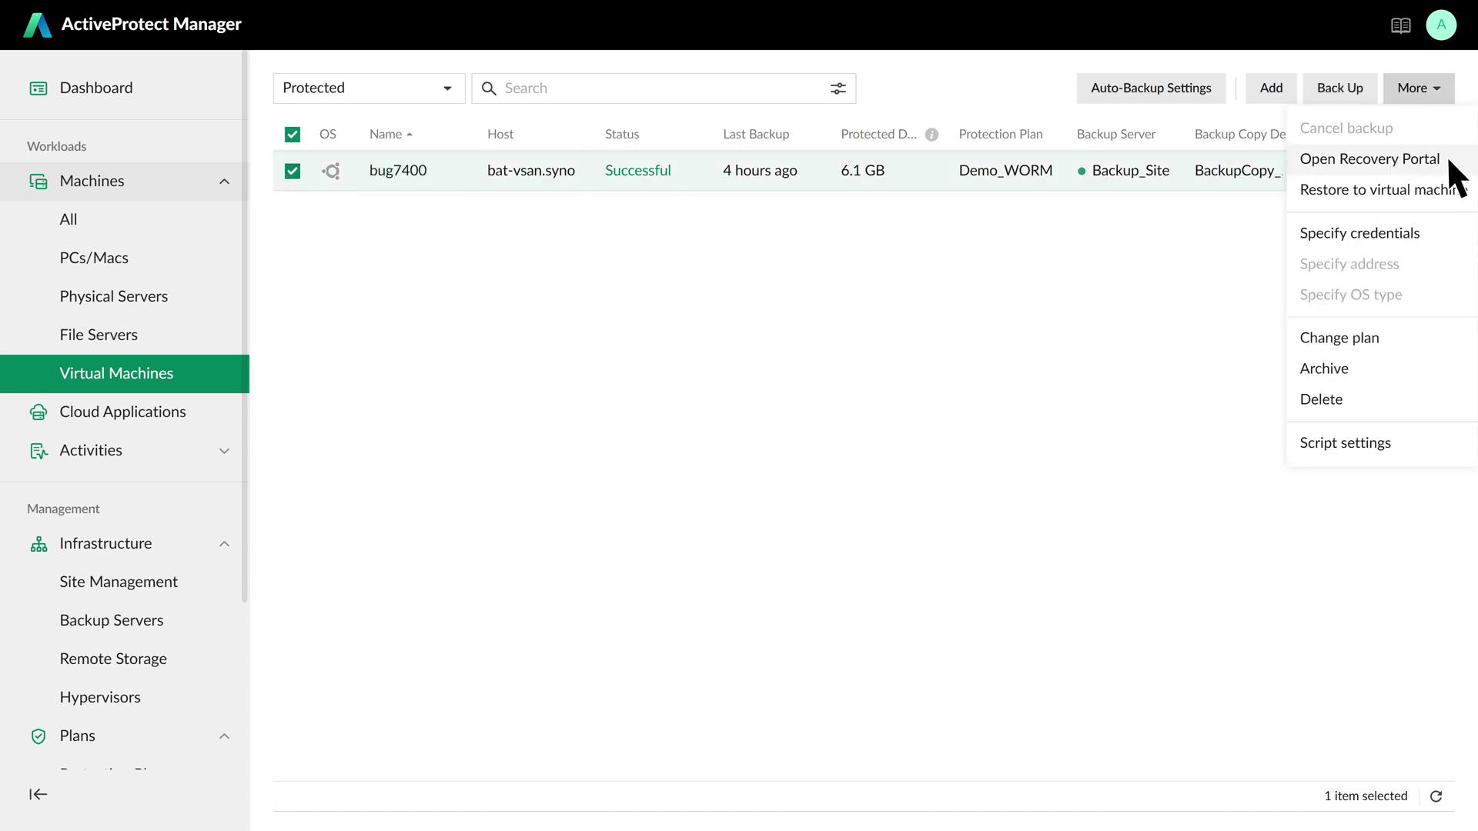
pyautogui.click(1449, 158)
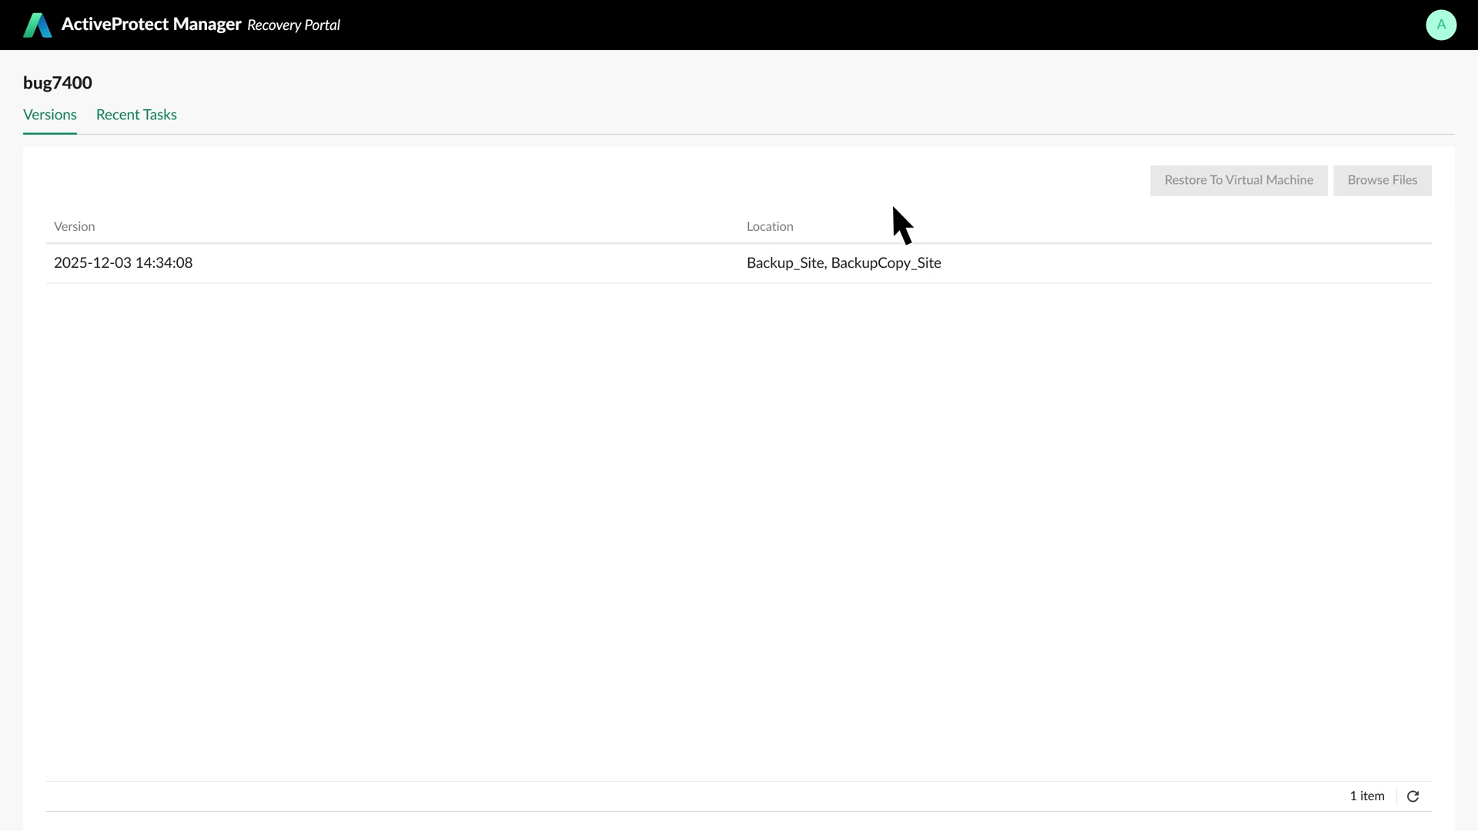
pyautogui.click(187, 266)
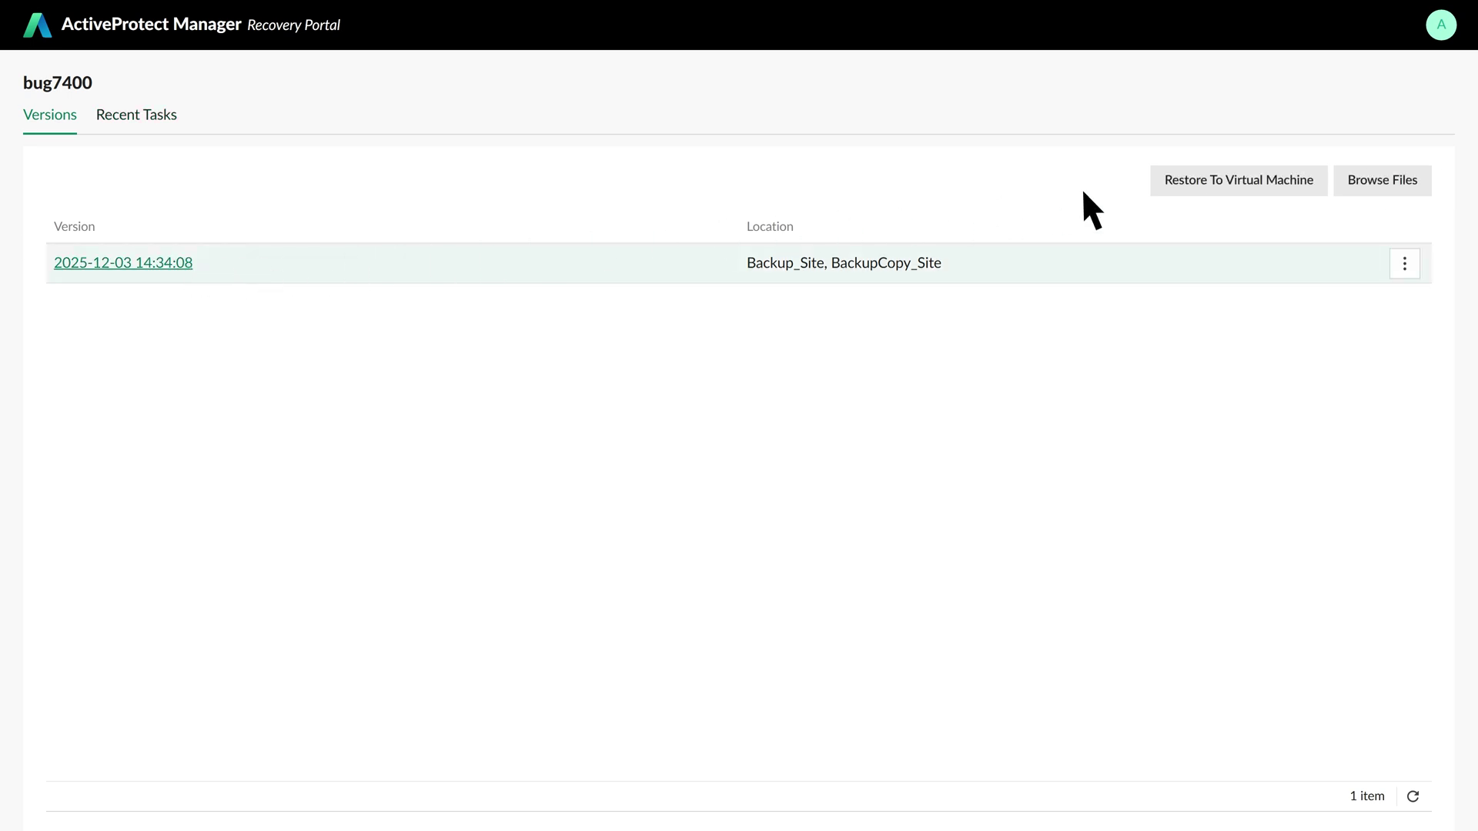
pyautogui.click(1247, 181)
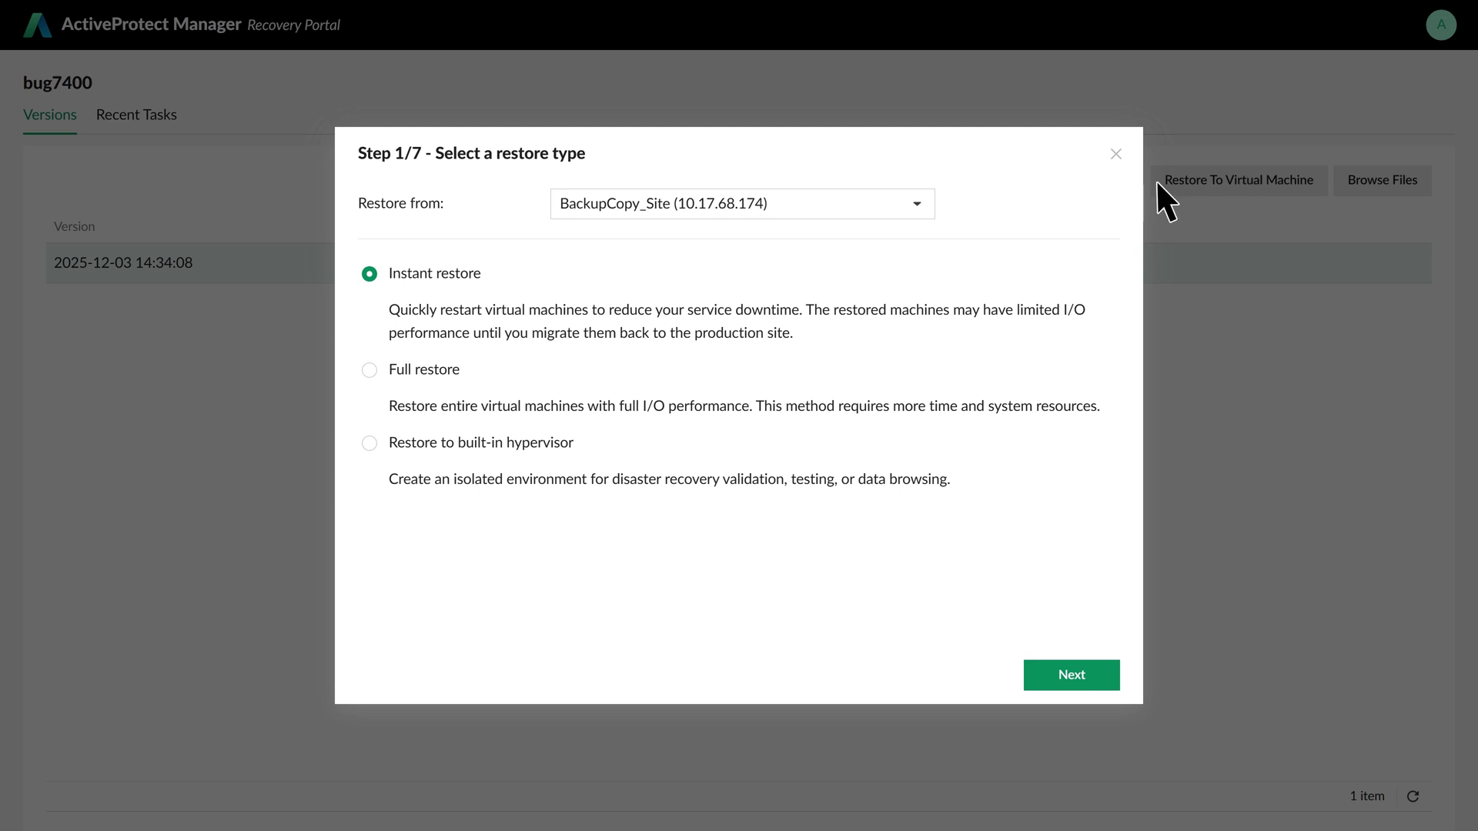
# - Restore from BackupCopy_Site to the built-in hypervisor with default settings, then view the restore task
pyautogui.click(776, 208)
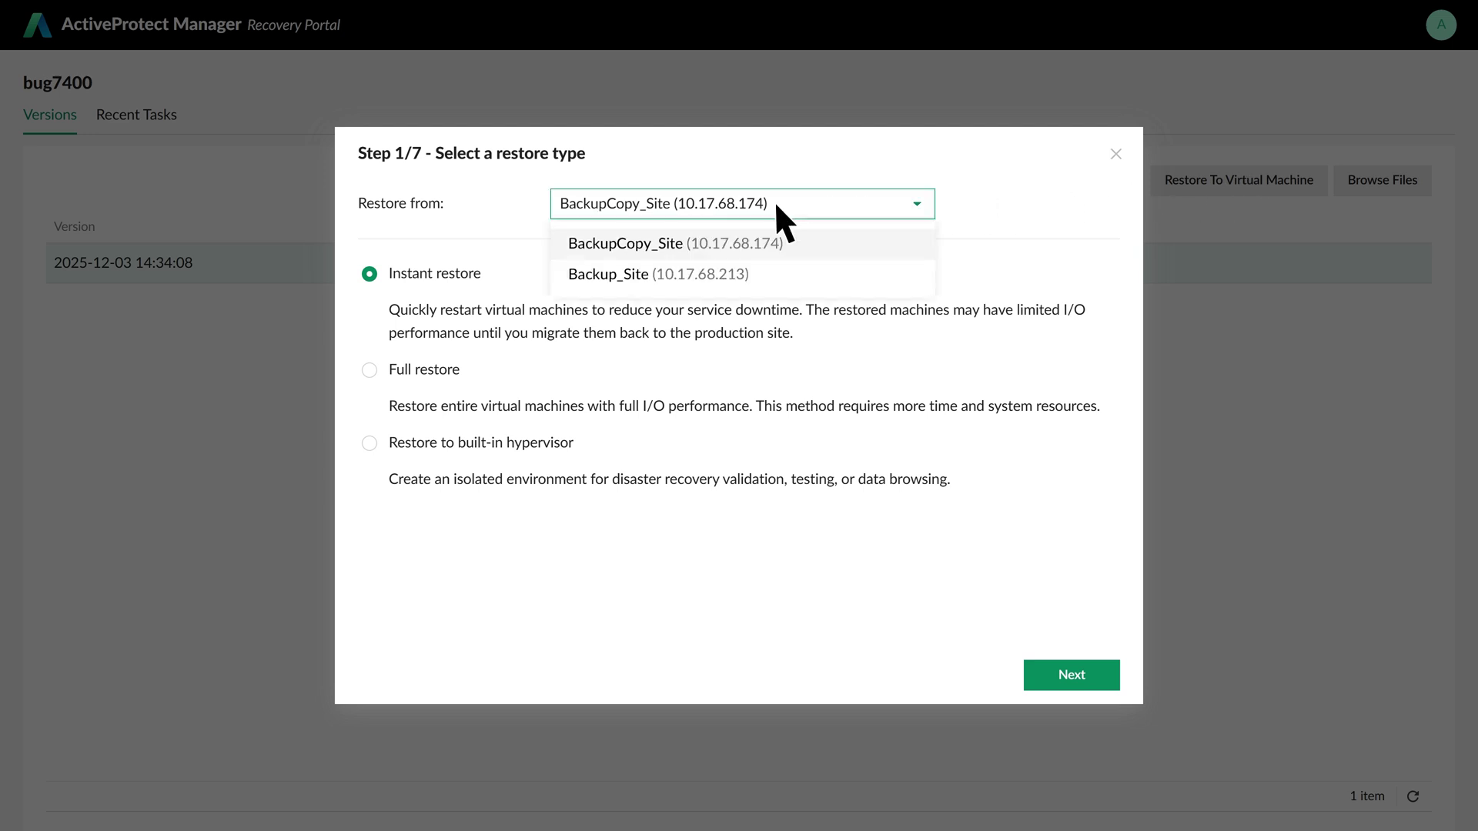
pyautogui.click(775, 201)
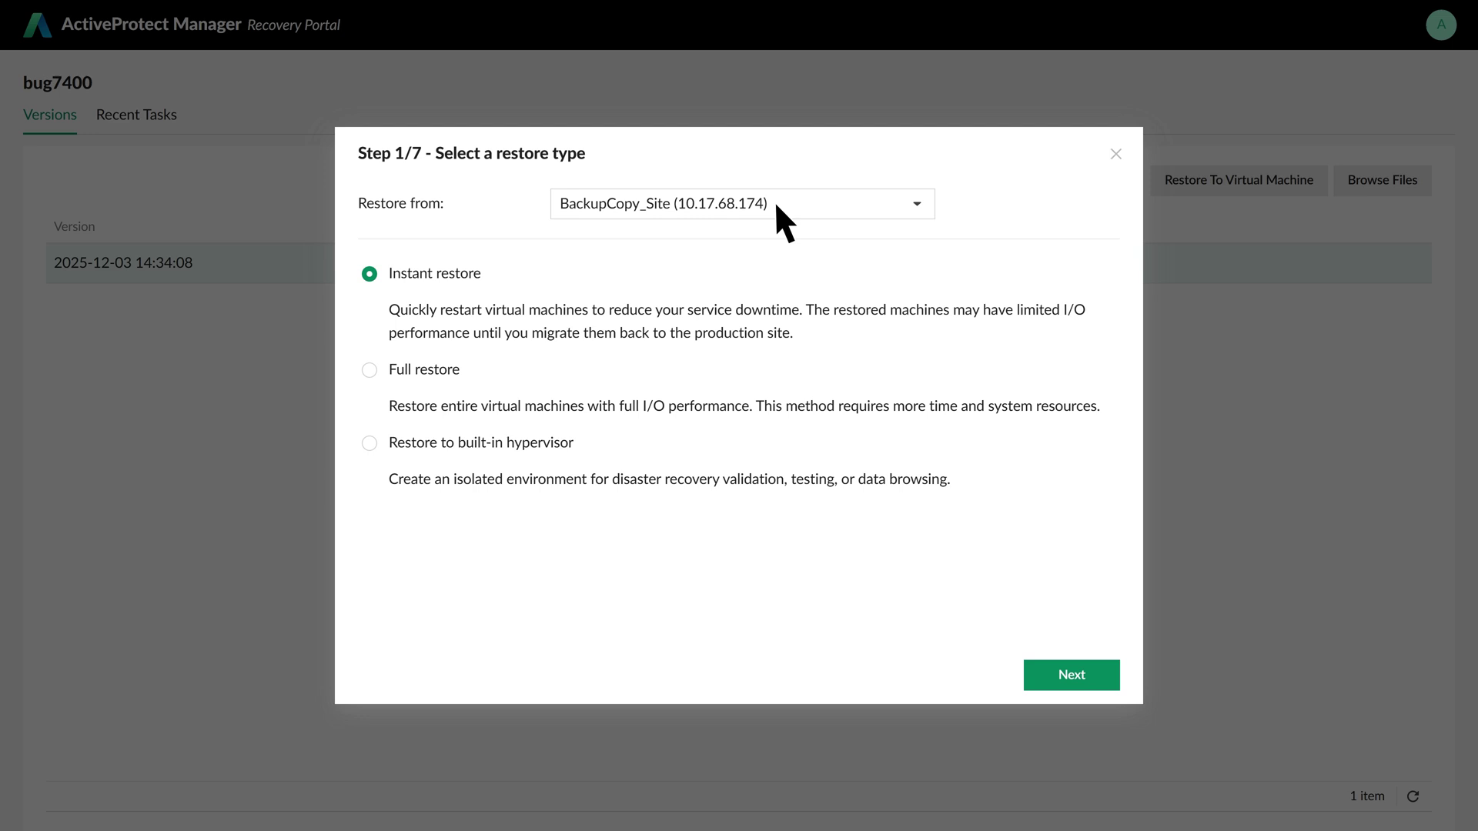
pyautogui.click(374, 444)
pyautogui.click(1092, 672)
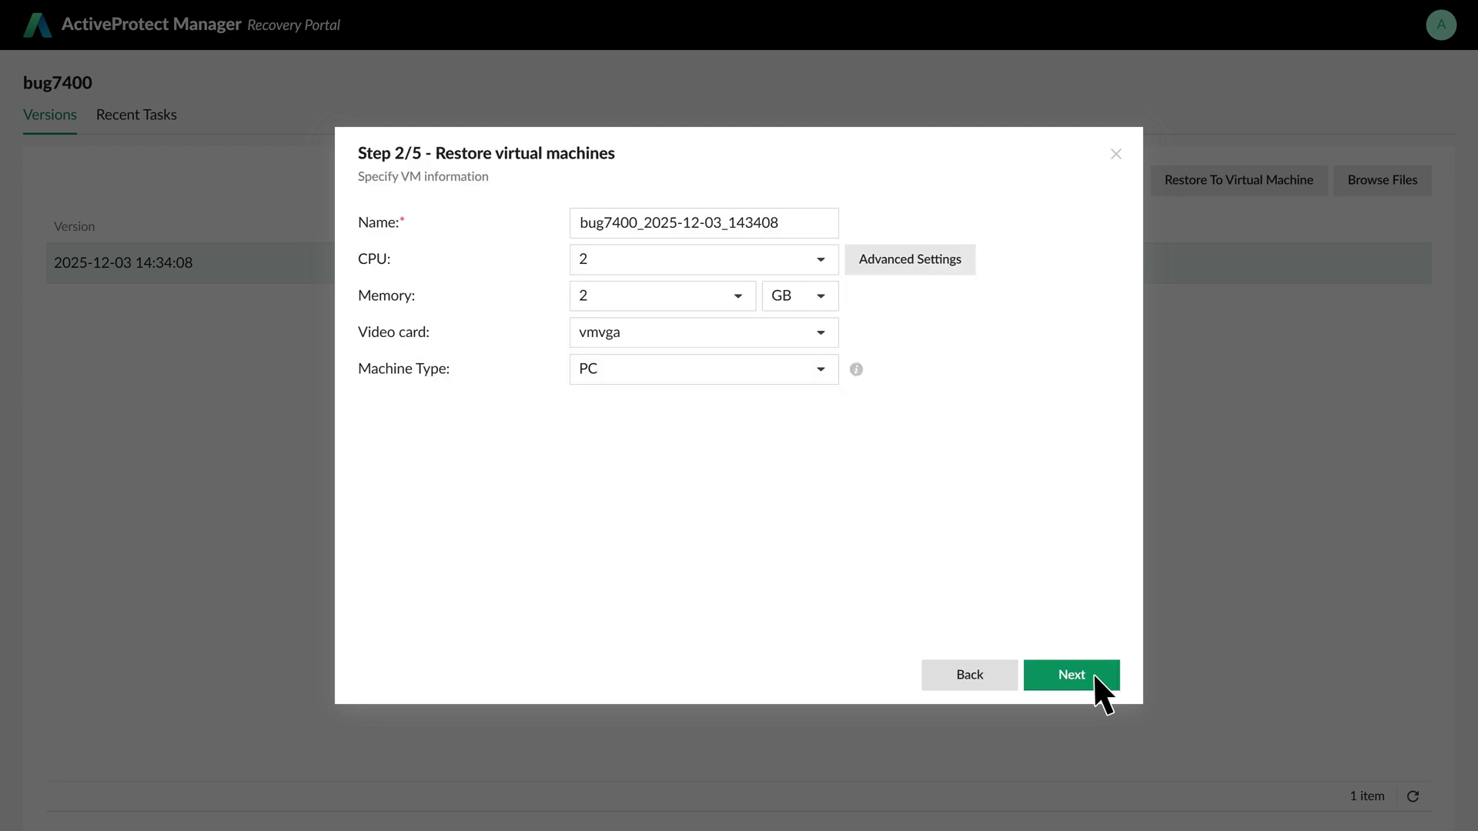
pyautogui.click(1094, 673)
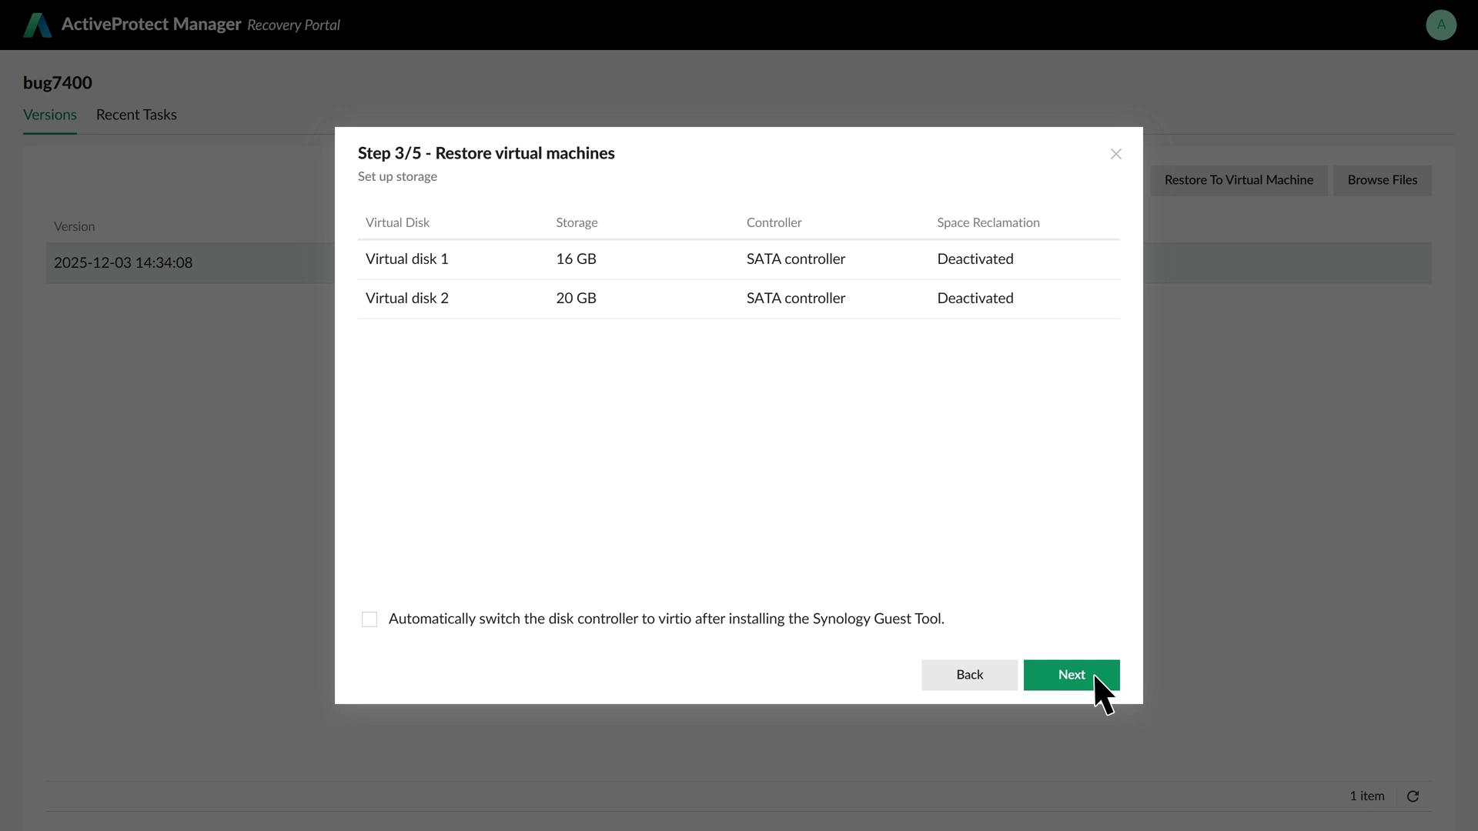
pyautogui.click(1093, 673)
pyautogui.click(1093, 672)
pyautogui.click(1094, 673)
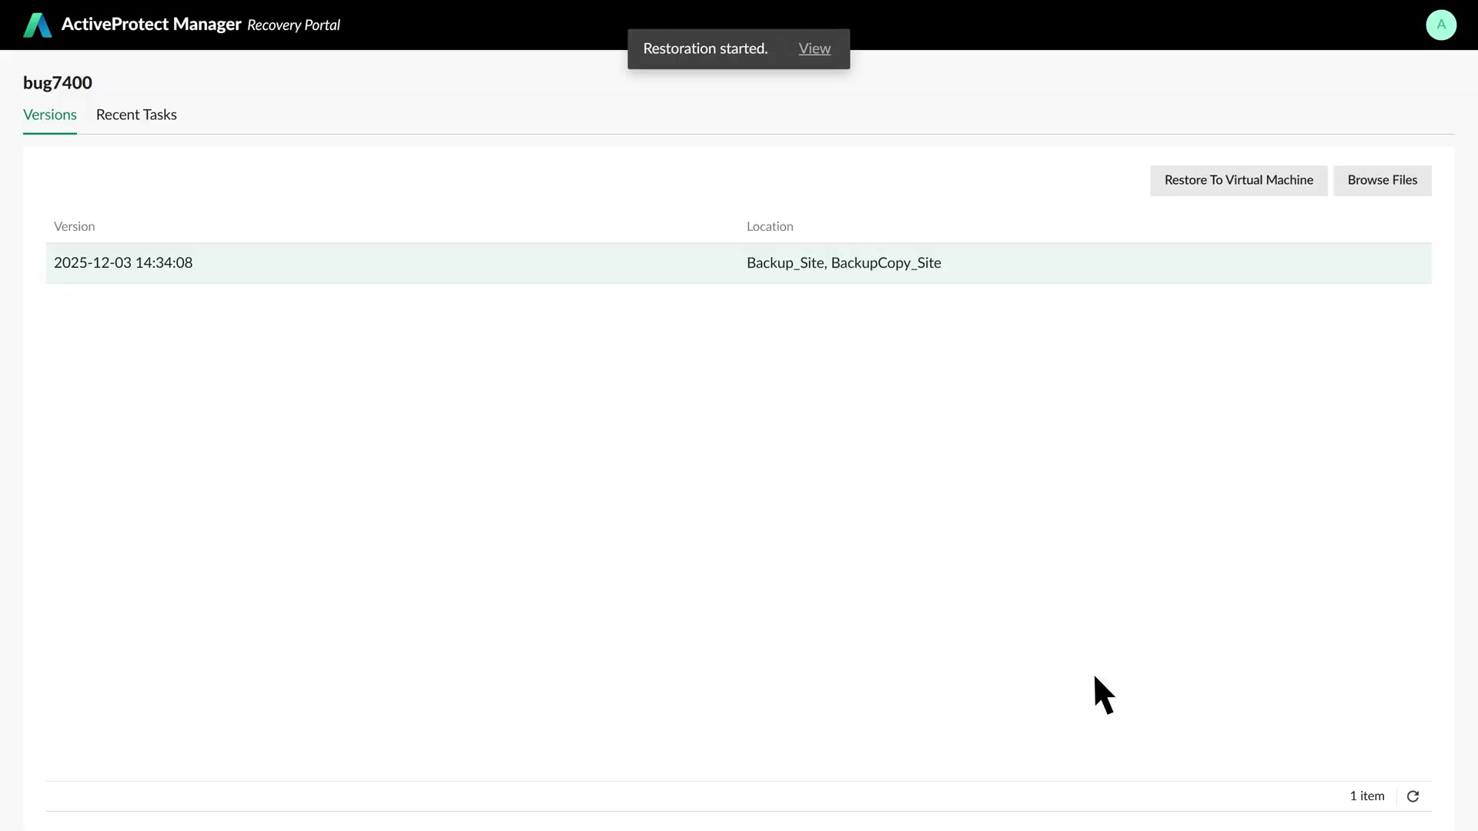
pyautogui.click(814, 49)
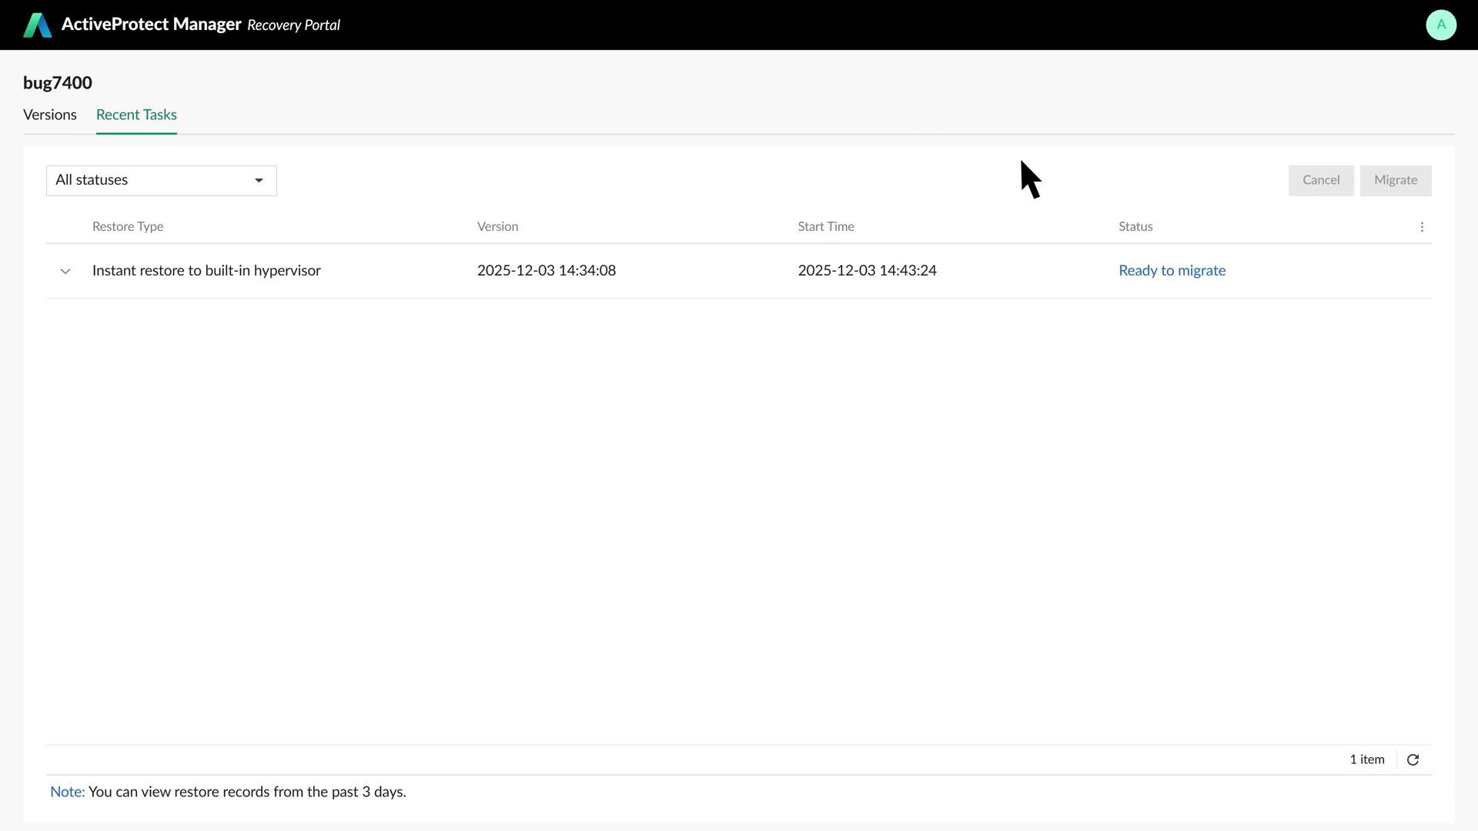